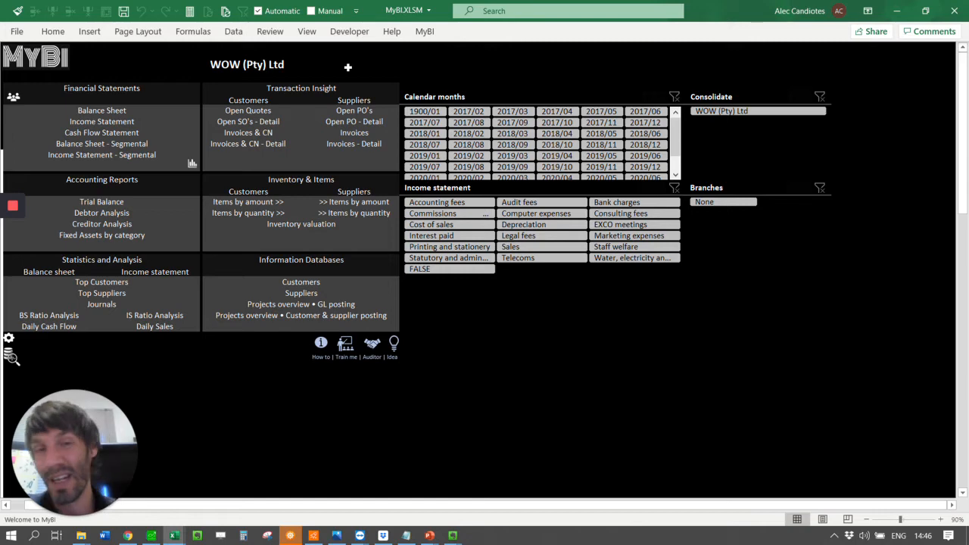
# - View the WOW (Pty) Ltd dashboard and return to the main report index
pyautogui.click(192, 162)
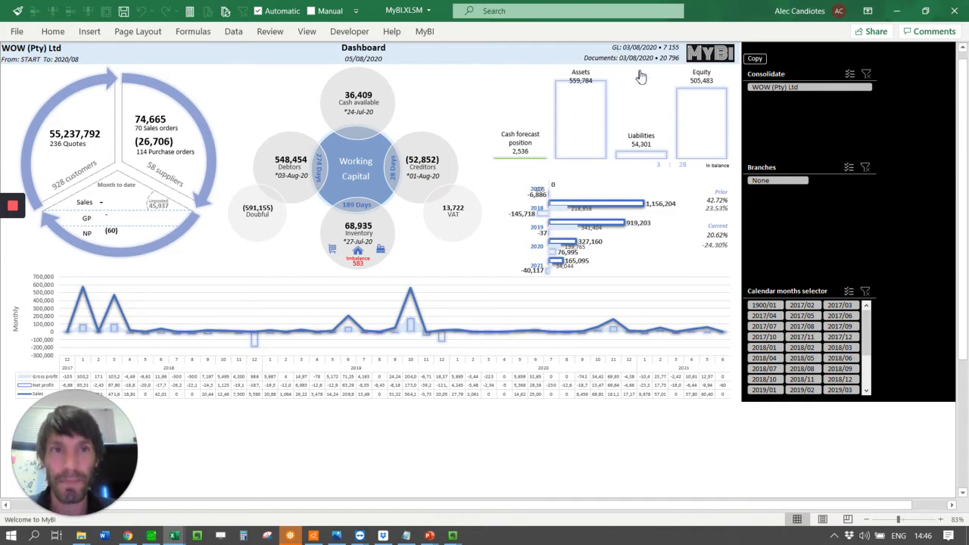
pyautogui.click(703, 56)
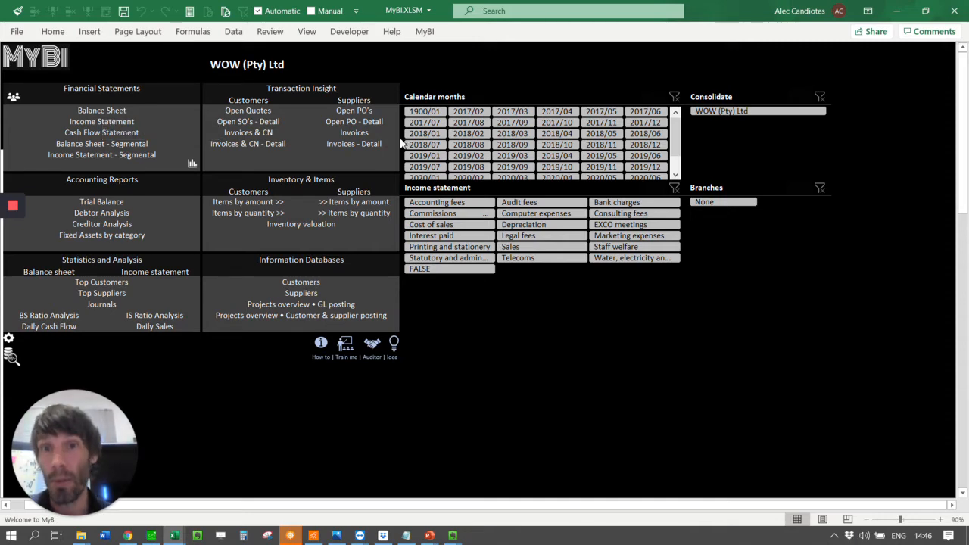
# - Open the Balance Sheet report and drill down into the overall total at the foot of its Total column
pyautogui.click(102, 111)
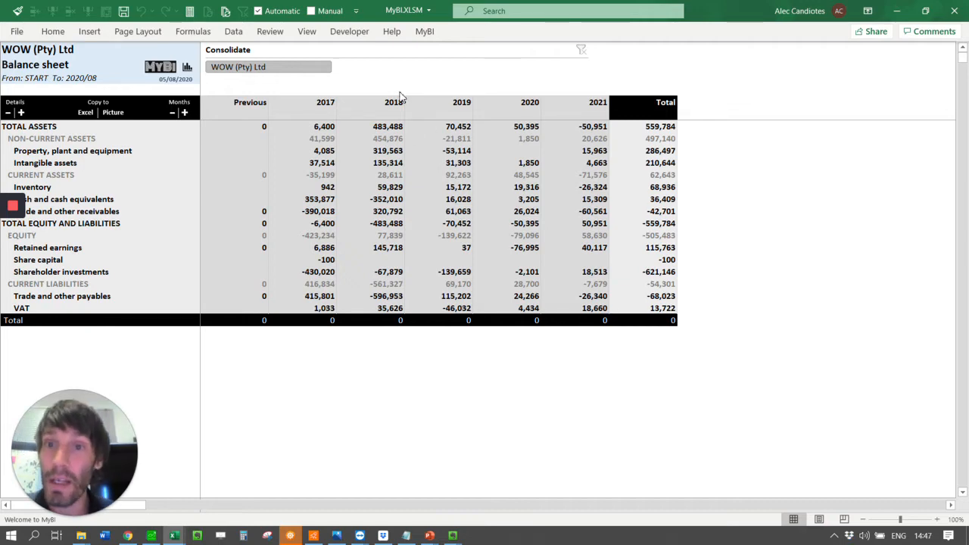
pyautogui.click(640, 319)
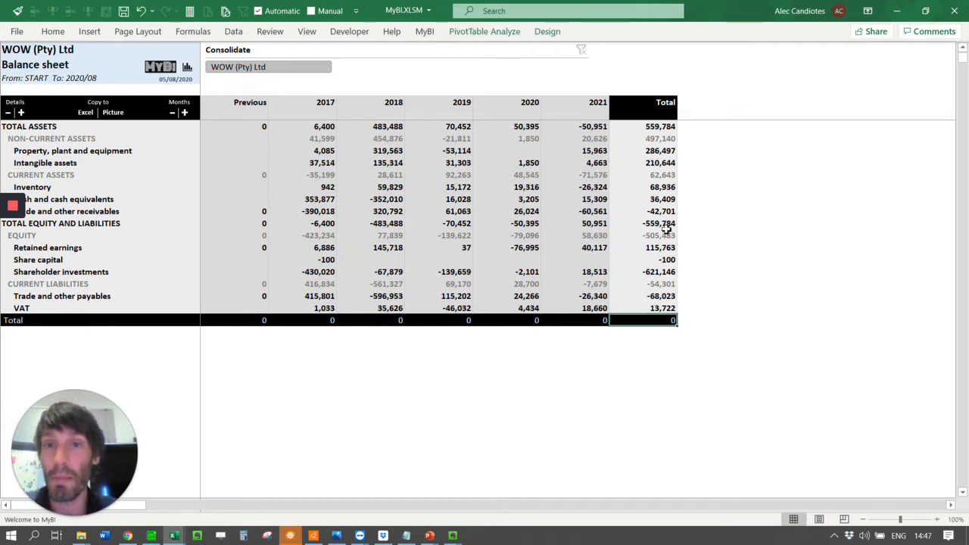
pyautogui.doubleClick(647, 321)
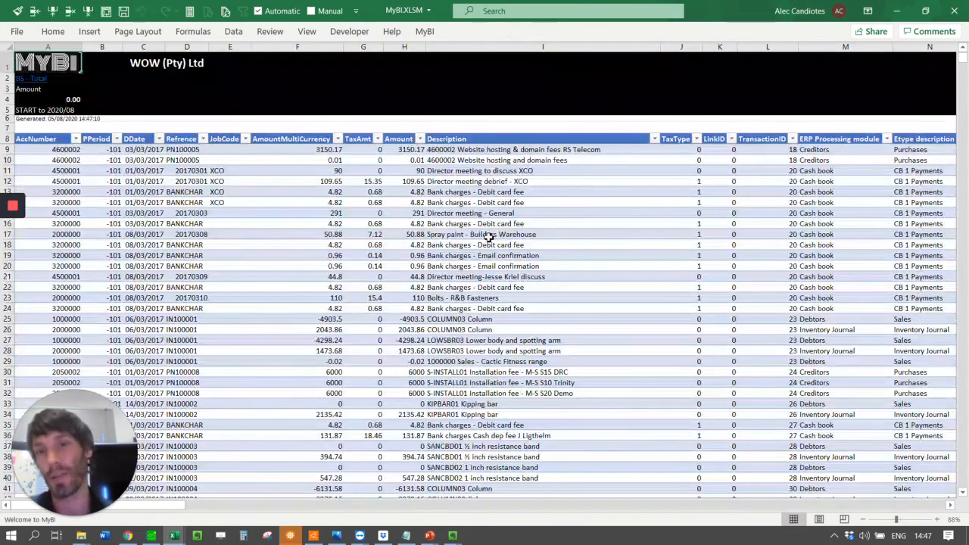
# - Examine the drilldown's Amount column, header row and the description, reference and date of individual transactions
pyautogui.click(409, 133)
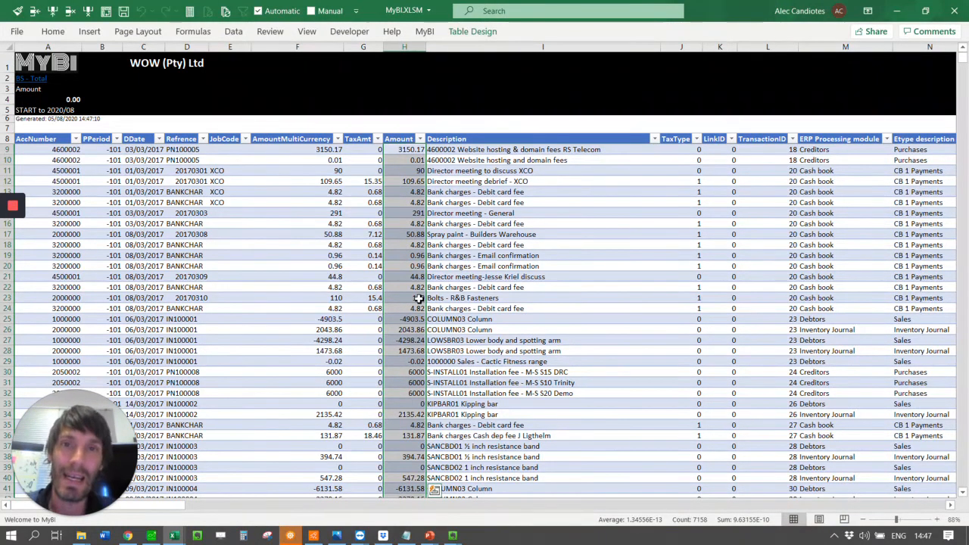
pyautogui.click(20, 139)
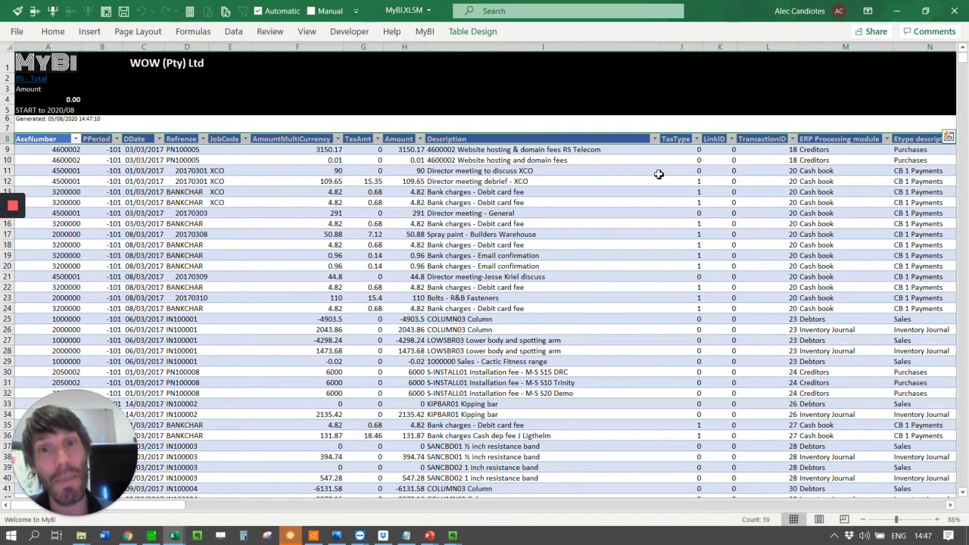
pyautogui.click(477, 192)
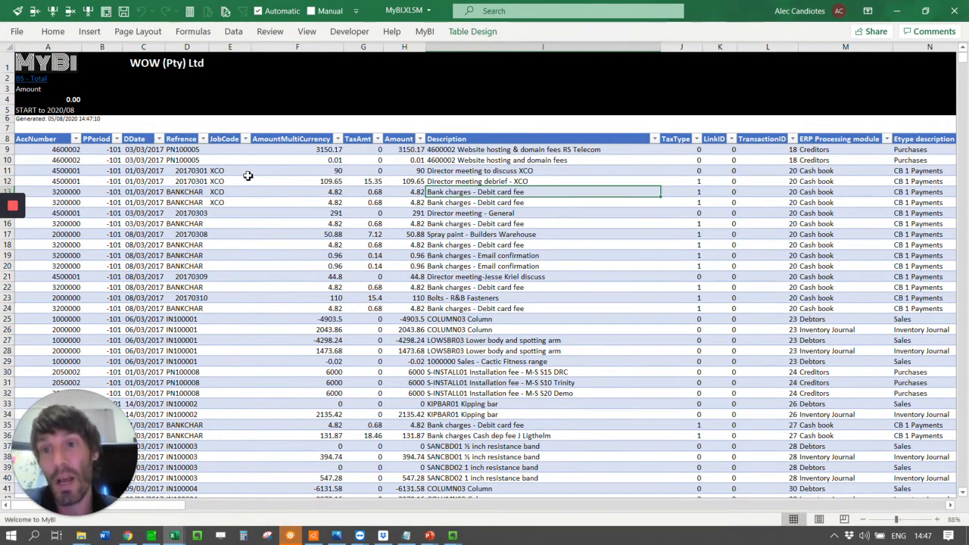
pyautogui.click(188, 160)
pyautogui.click(141, 160)
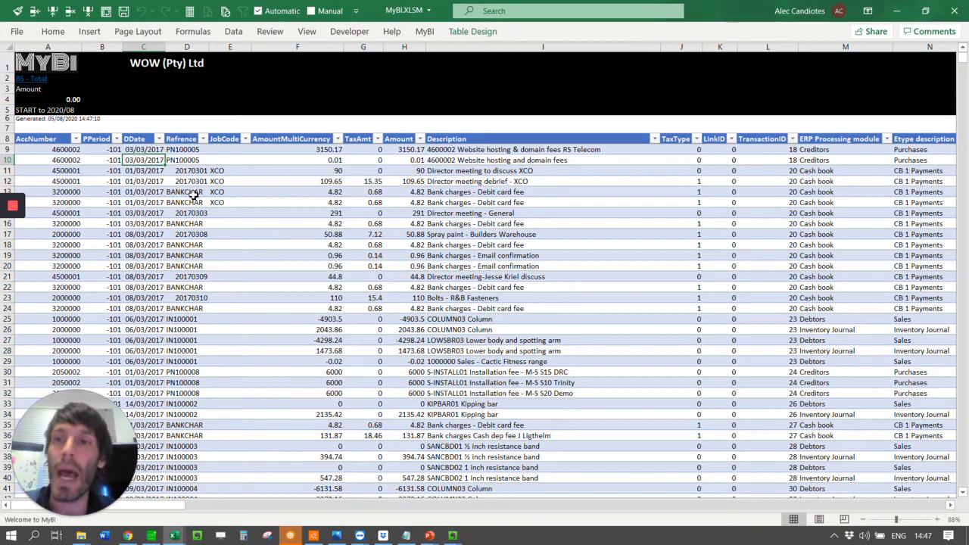
# - Go to the drilldown index and open the BS: Total drilldown in a separate workbook
pyautogui.hotkey('ctrl', 'd')
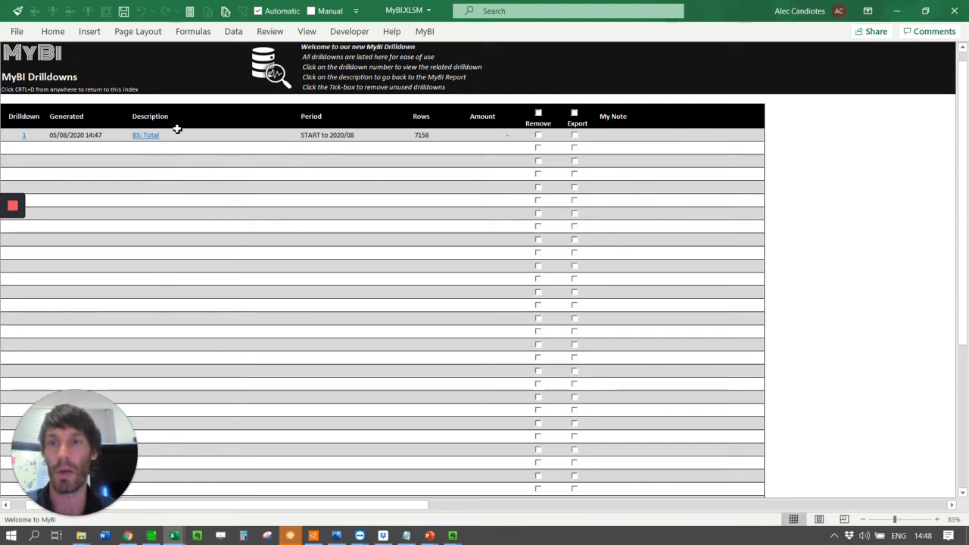
pyautogui.click(65, 140)
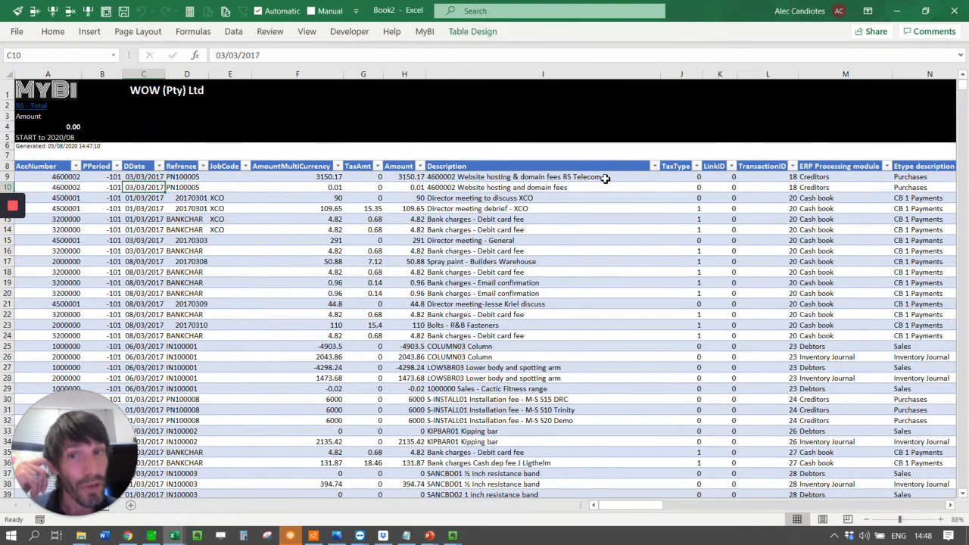
# - Create a PivotTable from the drilldown transaction table on a new worksheet
pyautogui.click(493, 260)
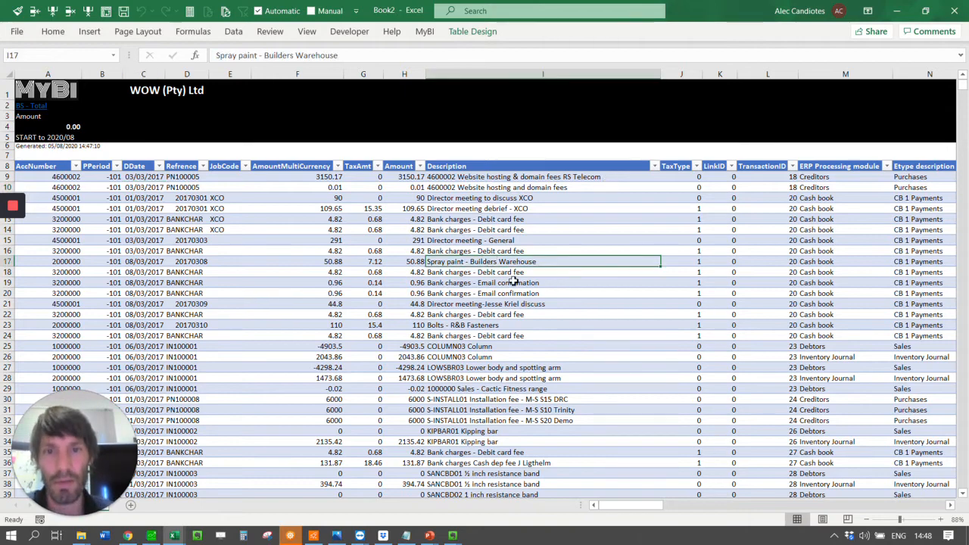
pyautogui.click(89, 31)
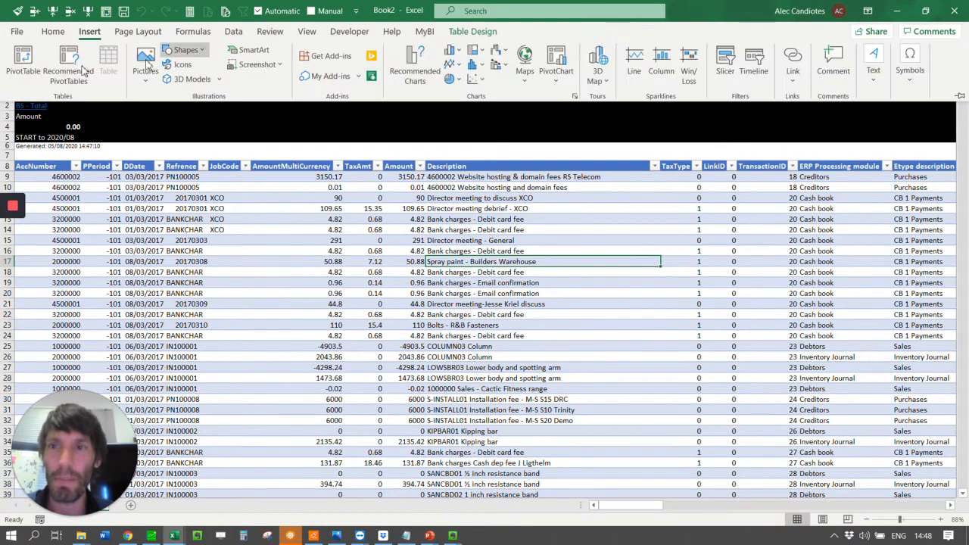
pyautogui.click(22, 56)
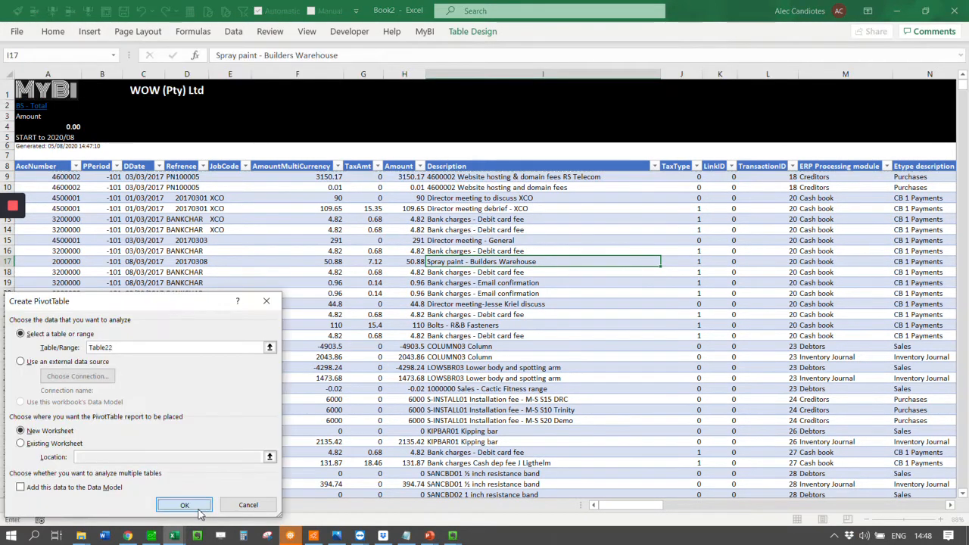
pyautogui.click(184, 505)
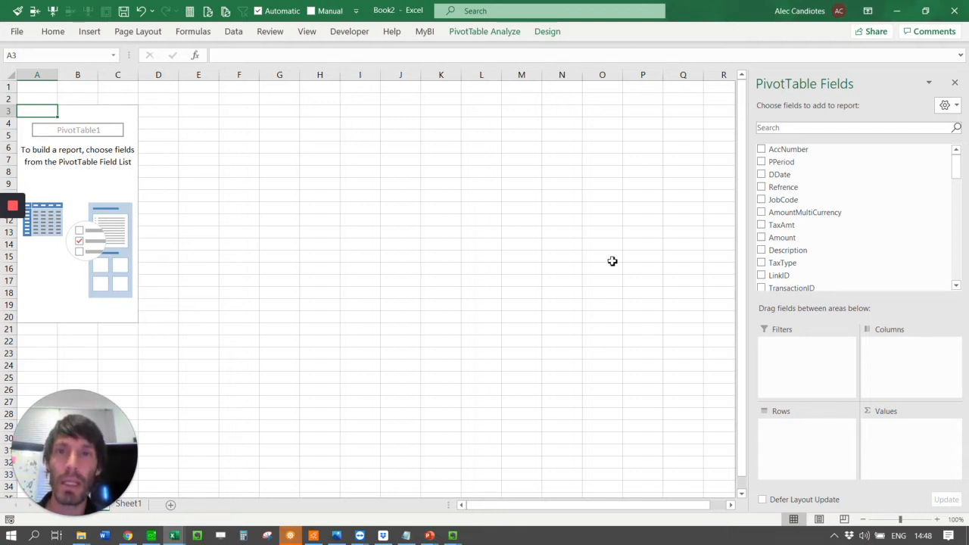
# - Find the Amount field and add it to the PivotTable's values
pyautogui.click(829, 132)
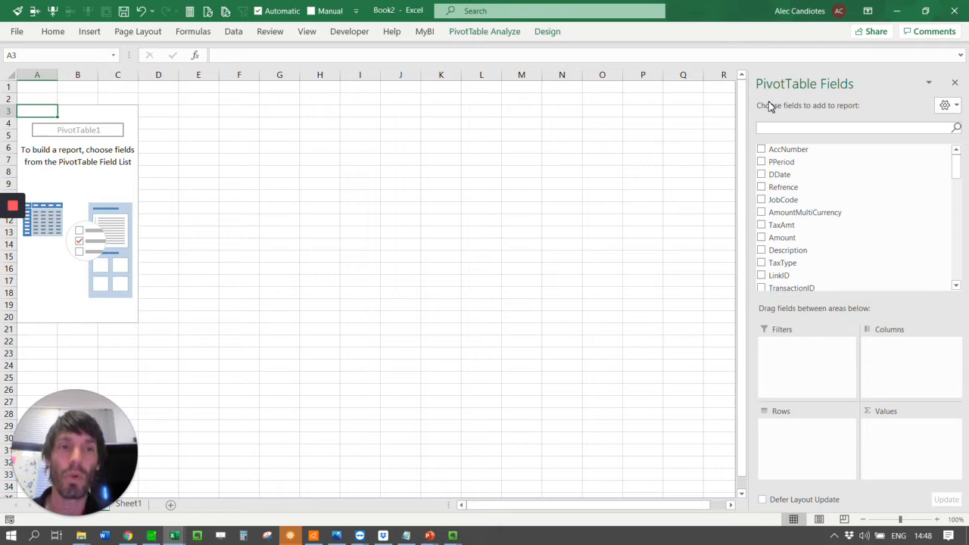
pyautogui.write('amoun')
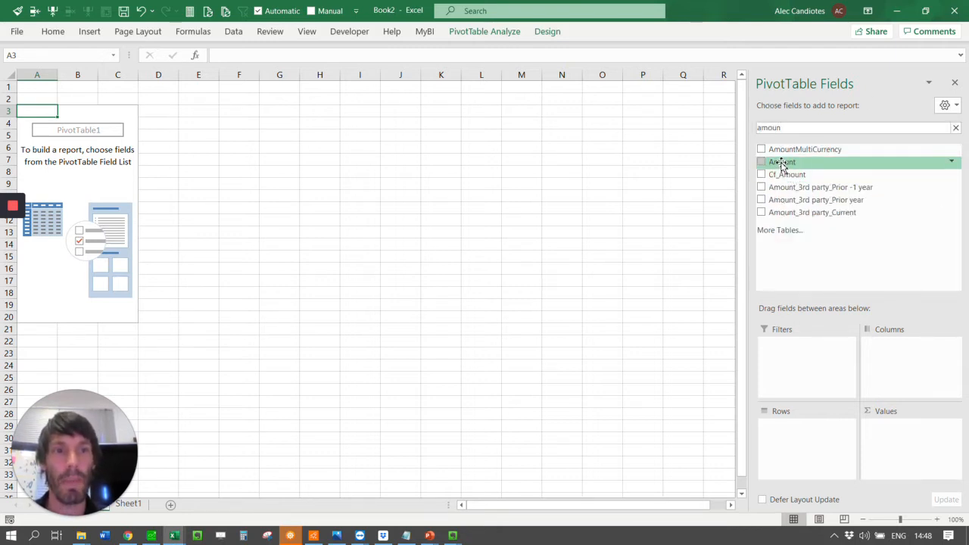
pyautogui.moveTo(783, 162); pyautogui.dragTo(897, 438)
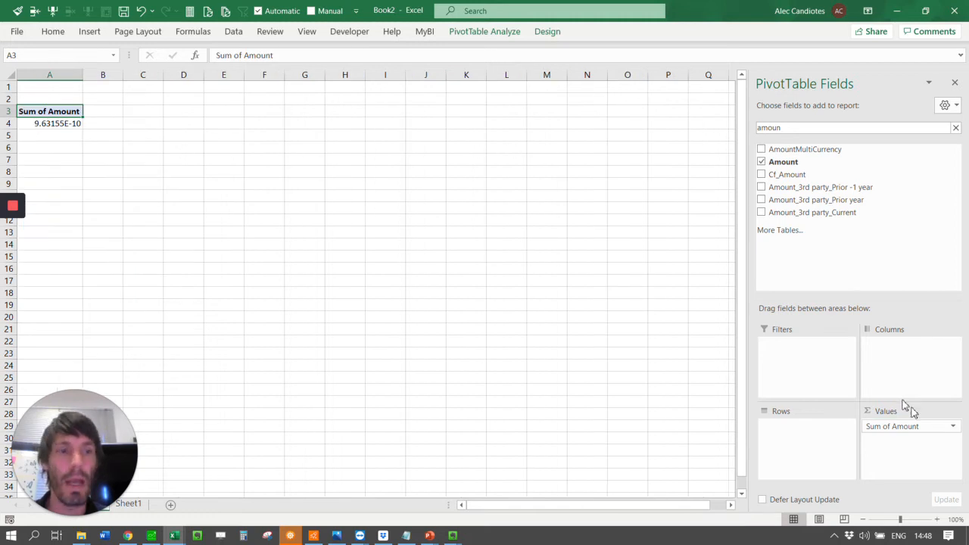
# - Format Sum of Amount as Number with a thousands separator and 0 decimal places
pyautogui.click(955, 428)
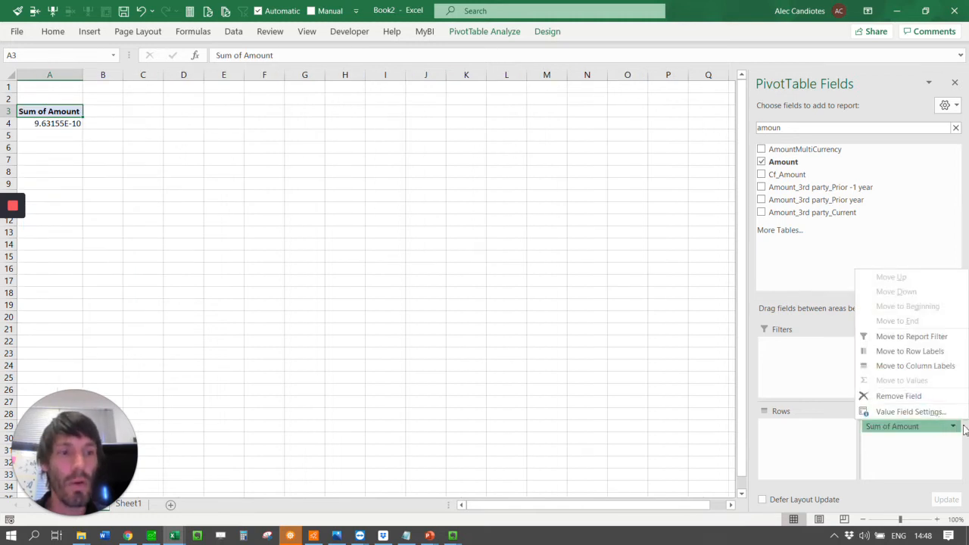
pyautogui.click(915, 412)
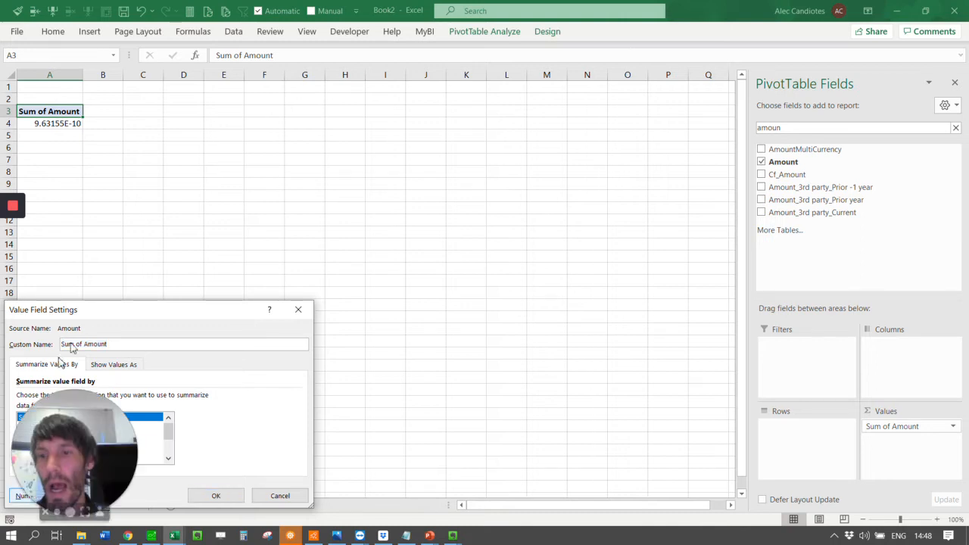
pyautogui.click(34, 497)
pyautogui.click(45, 283)
pyautogui.click(45, 274)
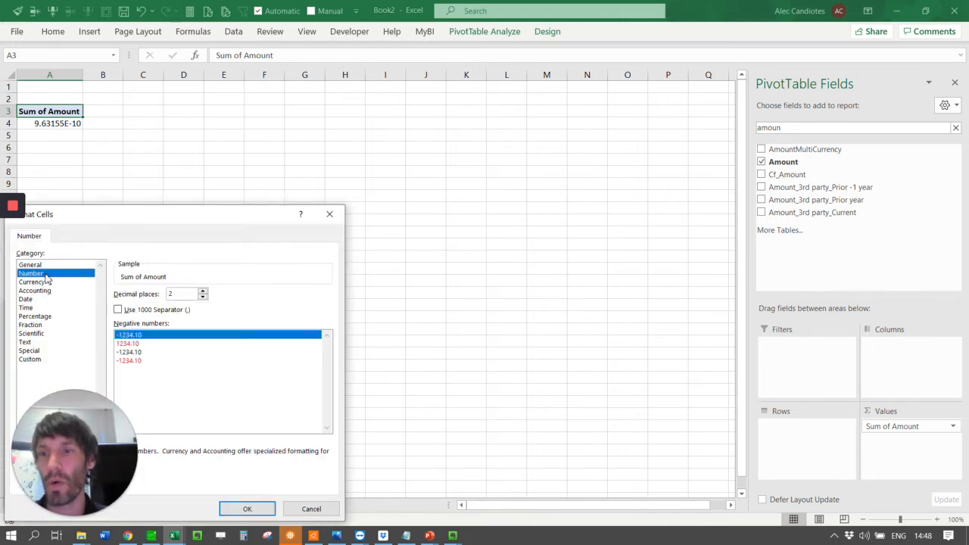
pyautogui.click(119, 311)
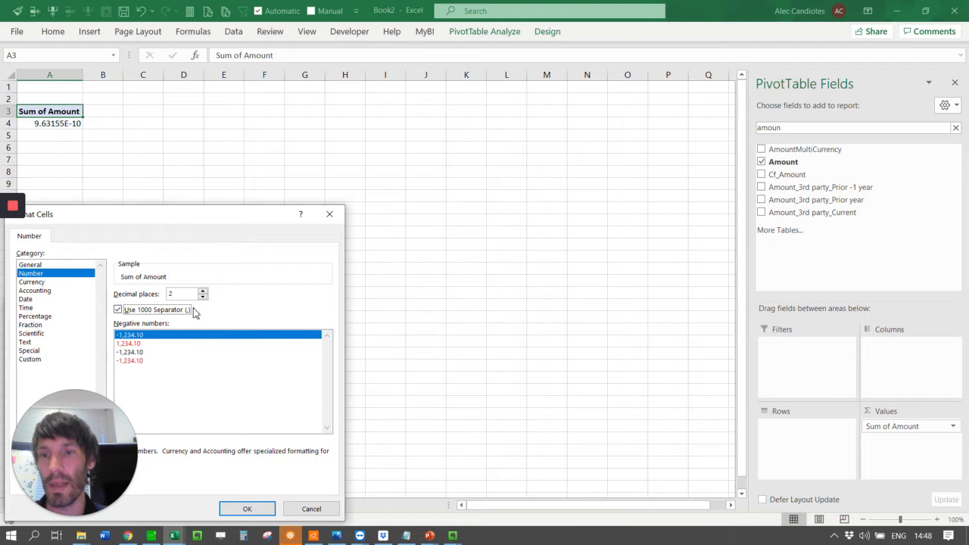
pyautogui.click(203, 297)
pyautogui.click(202, 297)
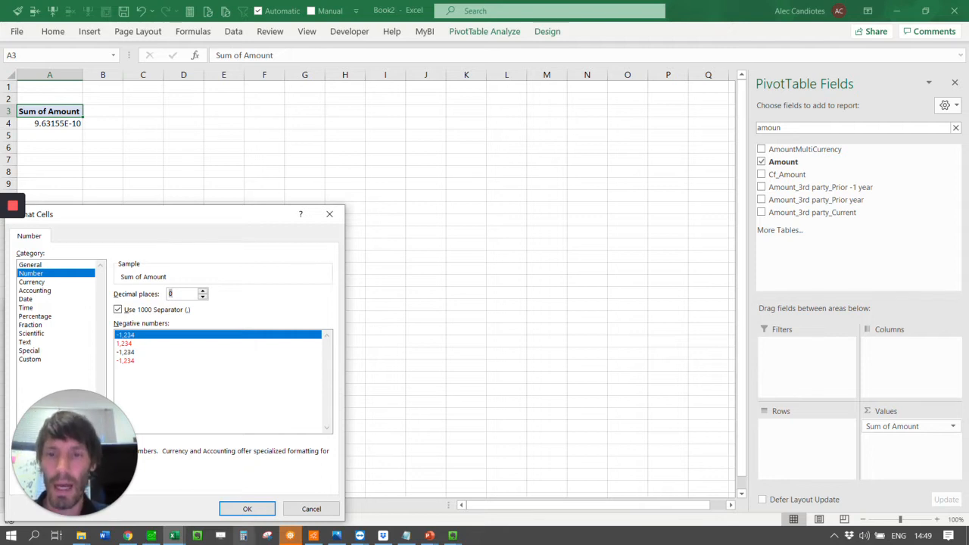
pyautogui.click(248, 509)
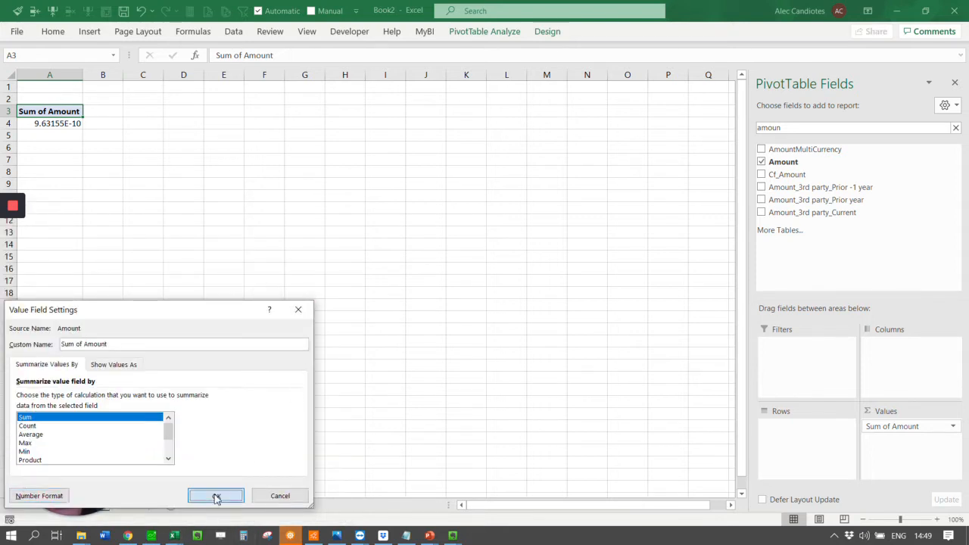
pyautogui.click(216, 495)
pyautogui.click(61, 125)
# - Find the Debit / Credit field and place it in the PivotTable's columns
pyautogui.doubleClick(786, 128)
pyautogui.write('debi')
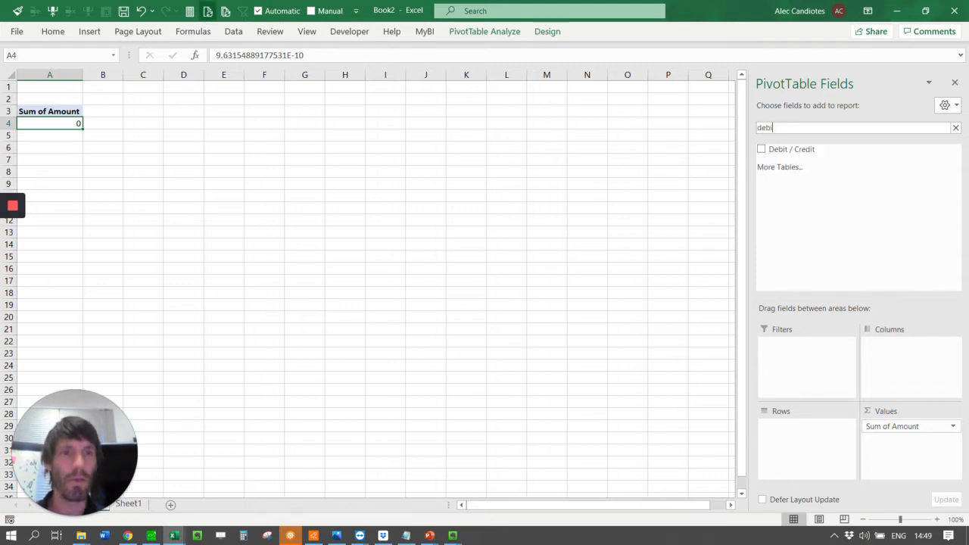
pyautogui.moveTo(827, 149); pyautogui.dragTo(887, 351)
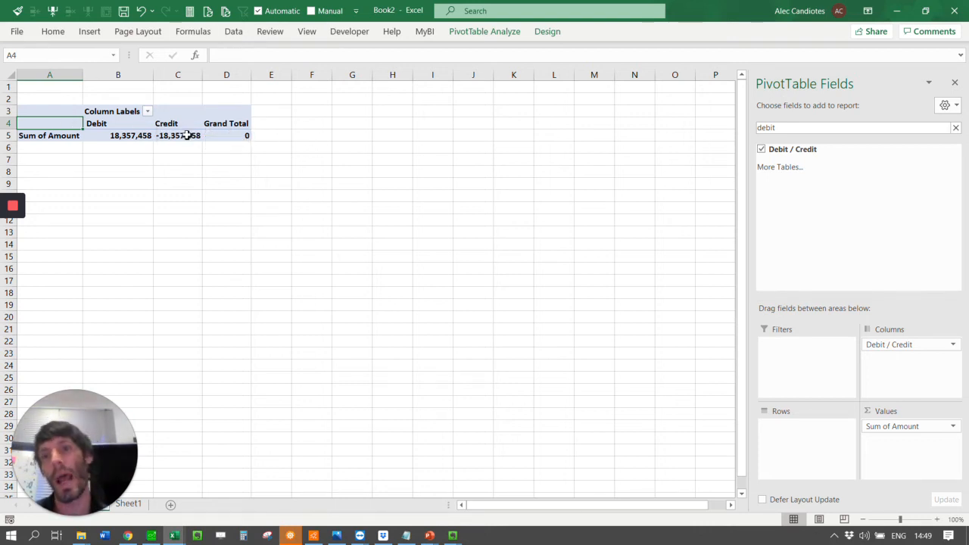
pyautogui.click(180, 136)
# - Find the TB Account number field, place it in the PivotTable's rows and review the listed account numbers
pyautogui.moveTo(790, 126); pyautogui.dragTo(571, 109)
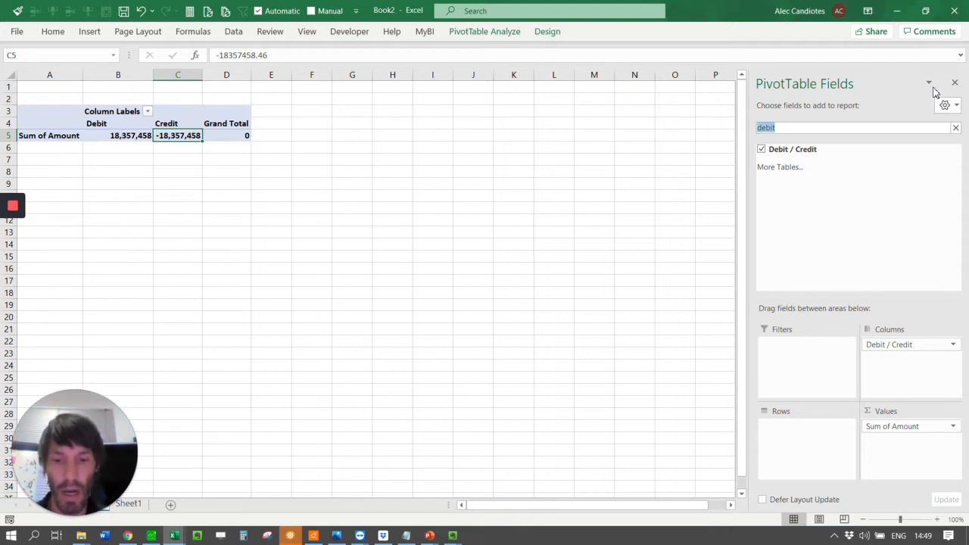
pyautogui.write('tb')
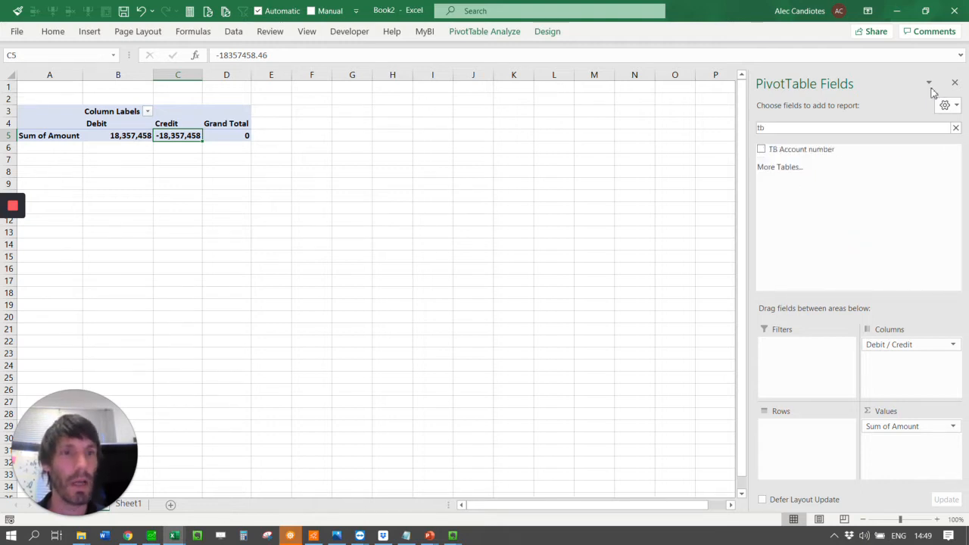
pyautogui.moveTo(824, 153); pyautogui.dragTo(814, 448)
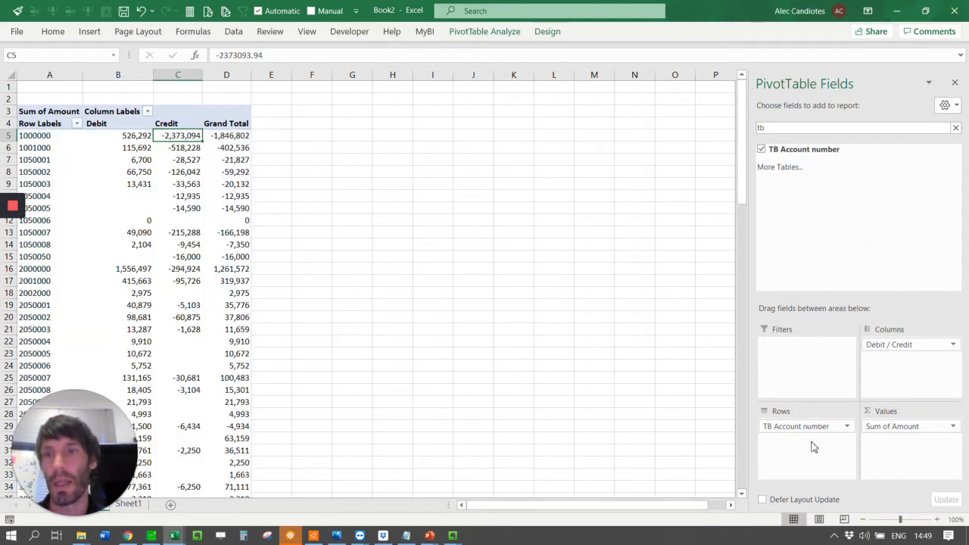
pyautogui.moveTo(57, 139); pyautogui.dragTo(58, 318)
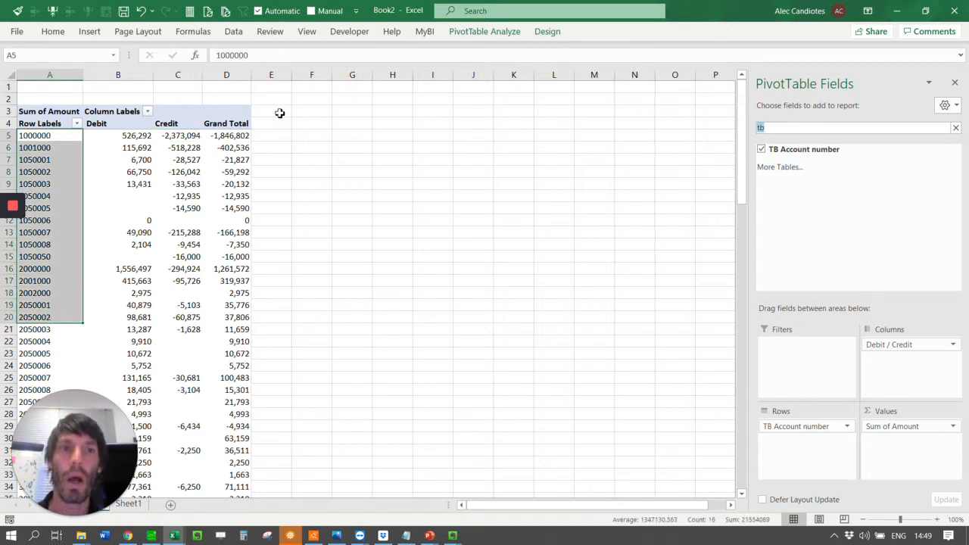
# - Find the Account description field, add it beneath TB Account number in the rows and review the resulting list
pyautogui.write('t')
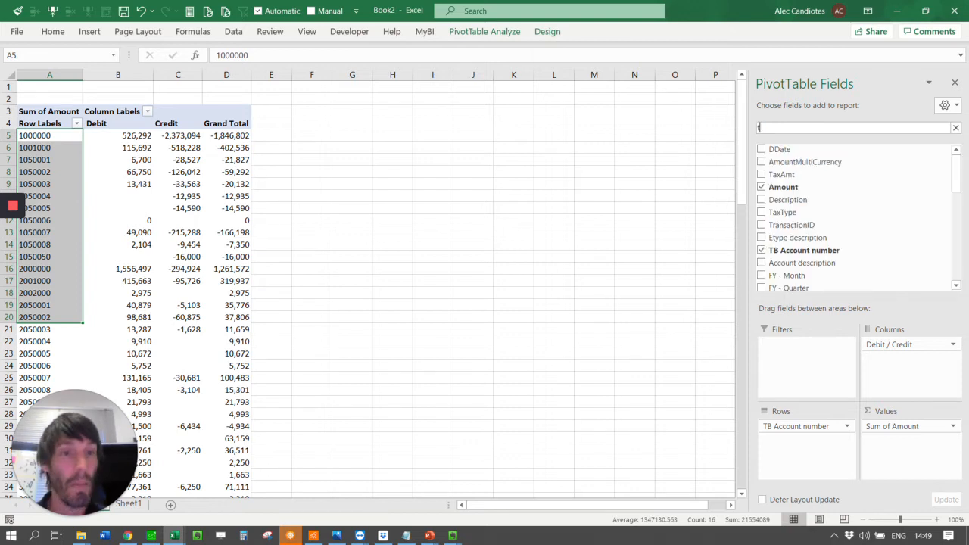
pyautogui.write('b')
pyautogui.press('BackSpace')
pyautogui.press('BackSpace')
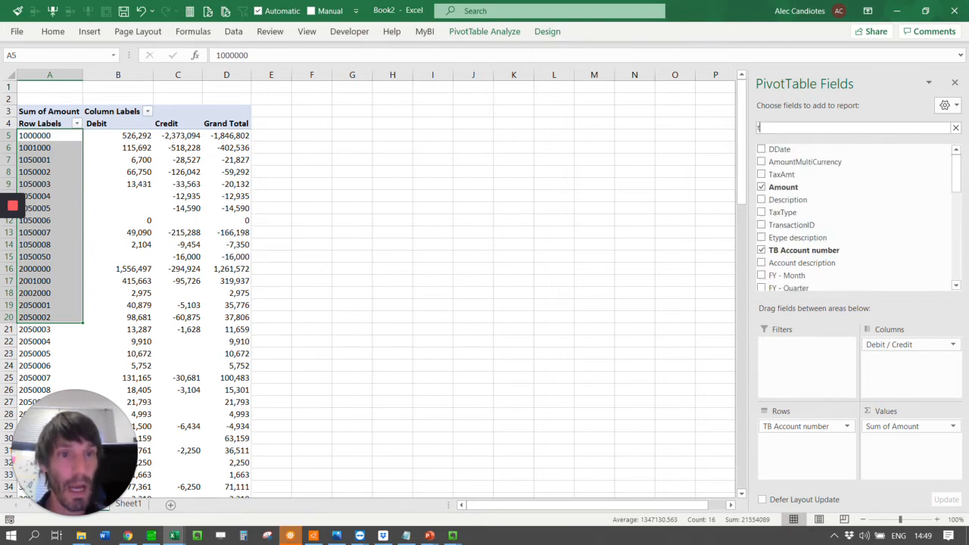
pyautogui.write('accoun')
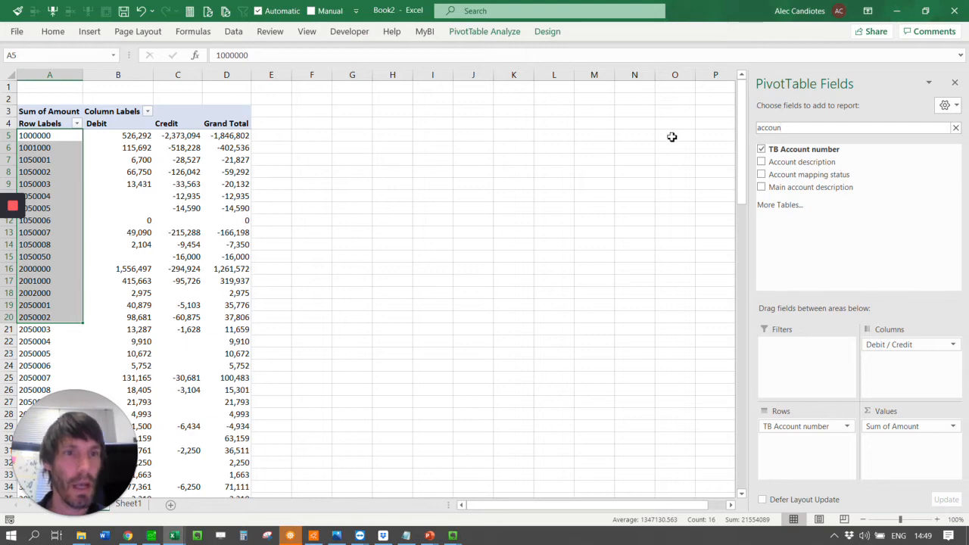
pyautogui.click(795, 164)
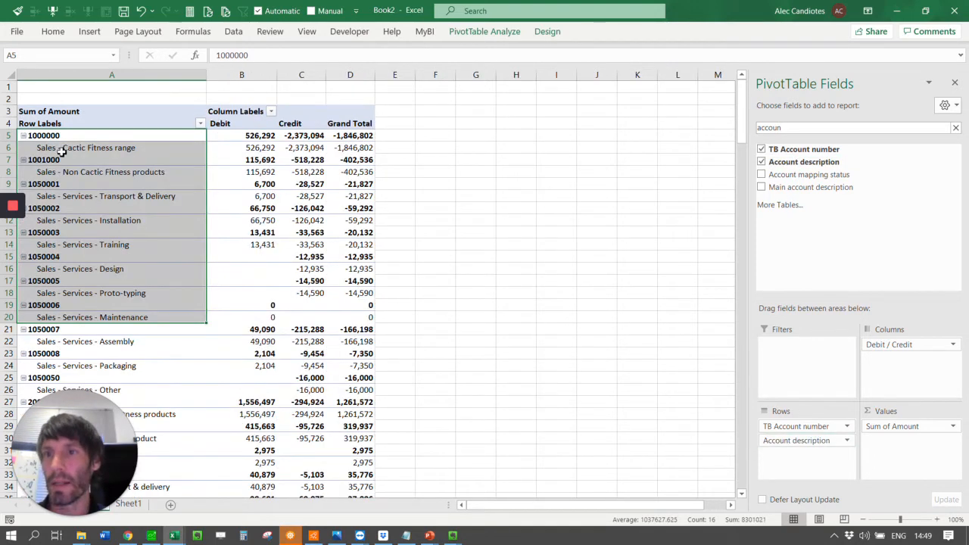
pyautogui.click(62, 151)
pyautogui.scroll(-13, 131, 166)
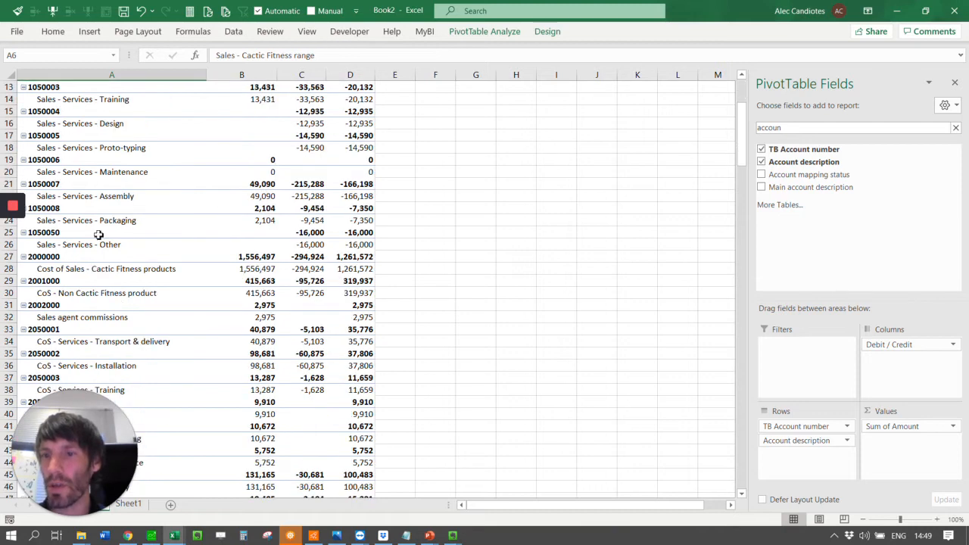
# - Switch the PivotTable's report layout to tabular form
pyautogui.click(69, 221)
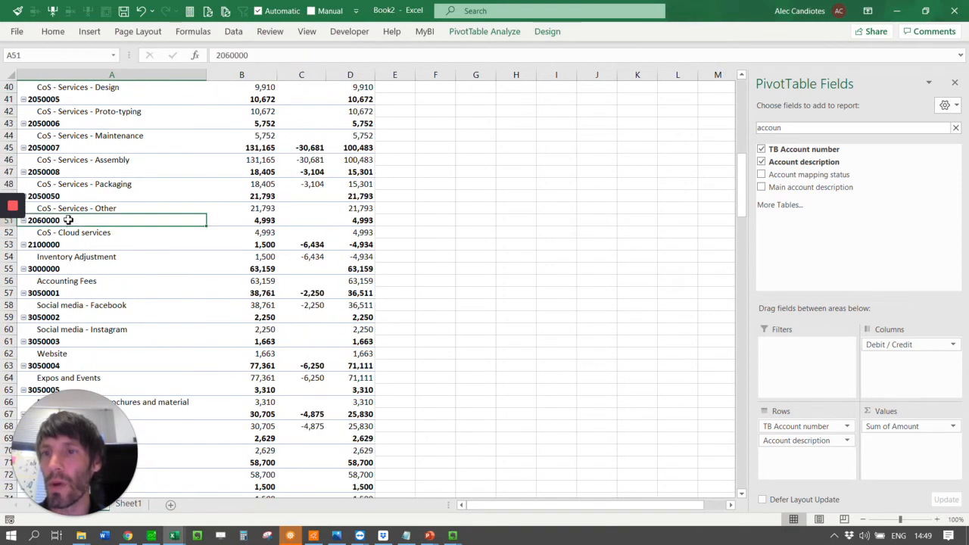
pyautogui.scroll(13, 70, 221)
pyautogui.click(55, 133)
pyautogui.click(55, 138)
pyautogui.click(500, 38)
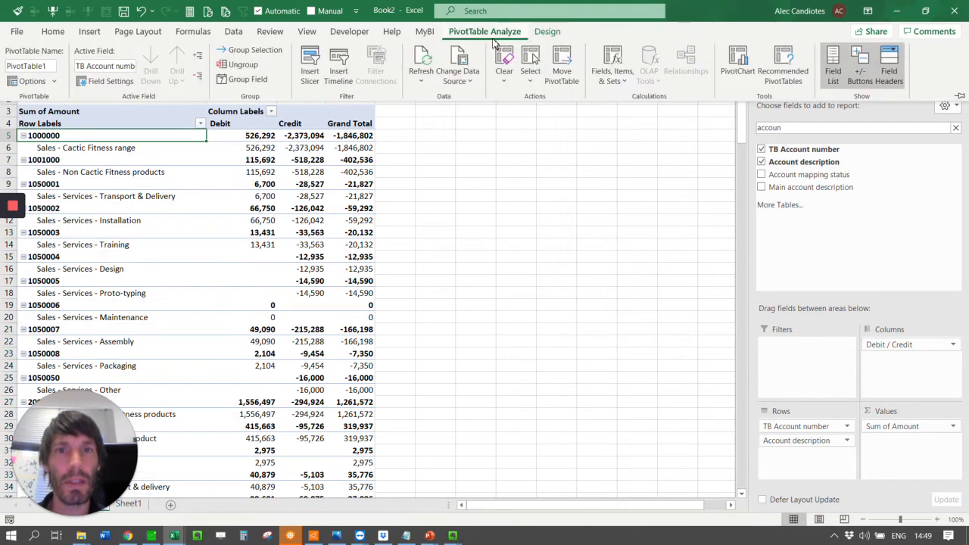
pyautogui.click(535, 33)
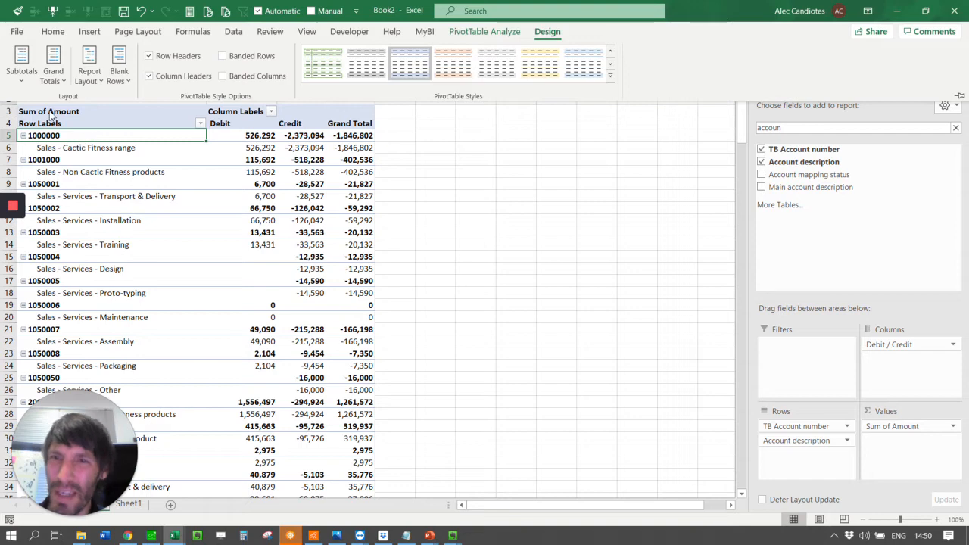
pyautogui.click(89, 72)
pyautogui.click(144, 166)
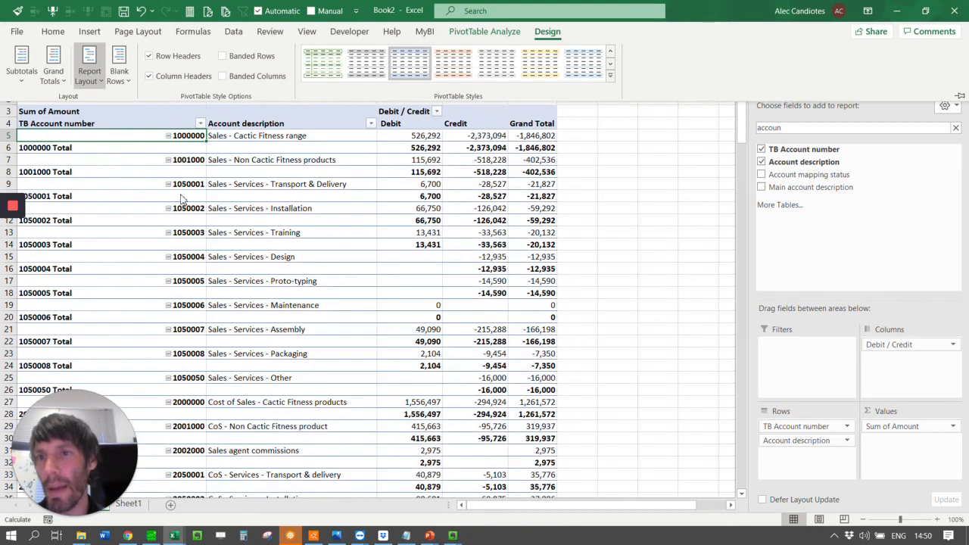
# - Set the PivotTable to show no subtotals
pyautogui.click(547, 31)
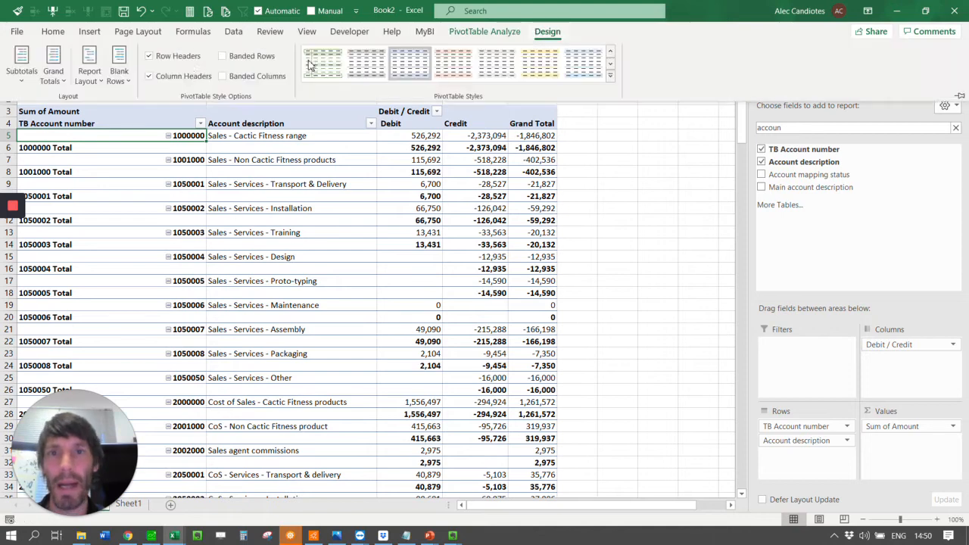
pyautogui.click(21, 72)
pyautogui.click(49, 106)
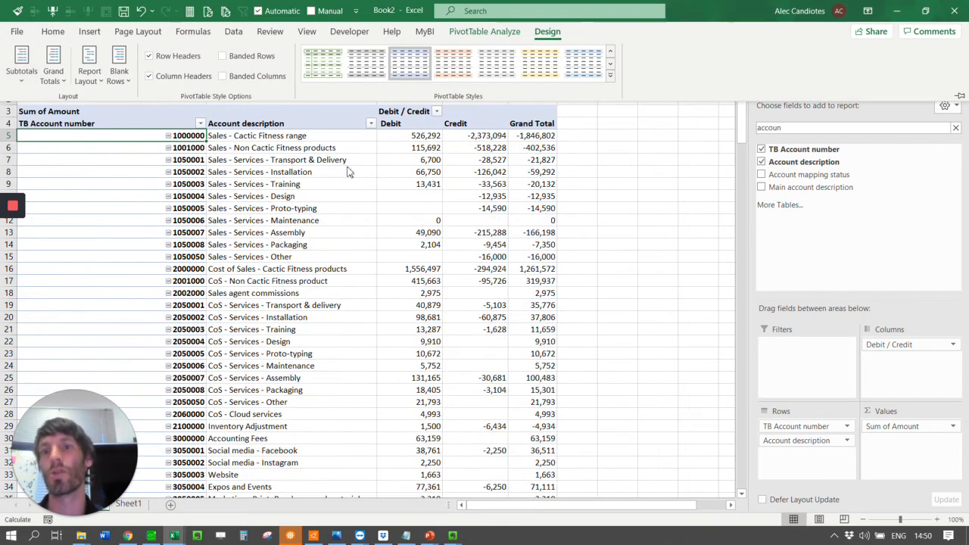
# - Narrow the TB Account number column to fit its header
pyautogui.moveTo(121, 161); pyautogui.dragTo(182, 172)
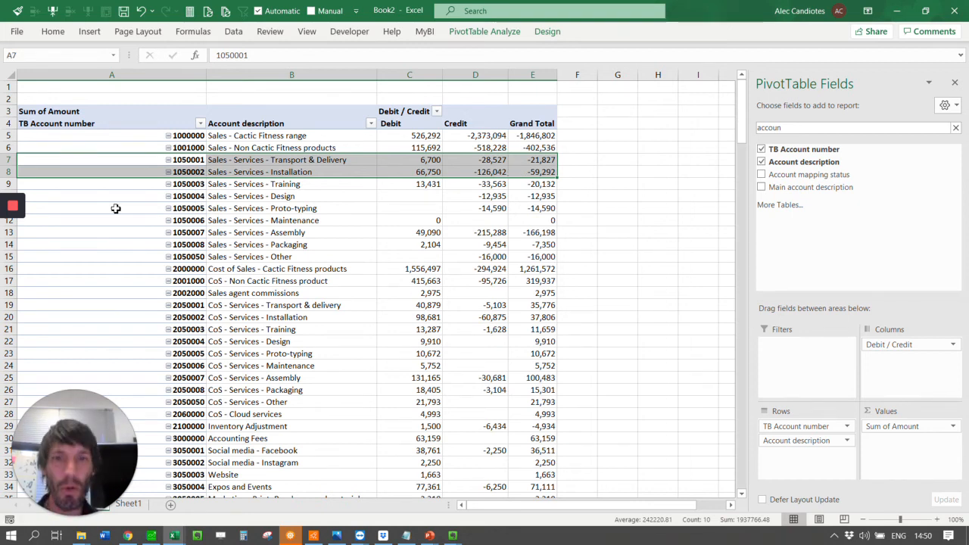
pyautogui.click(89, 158)
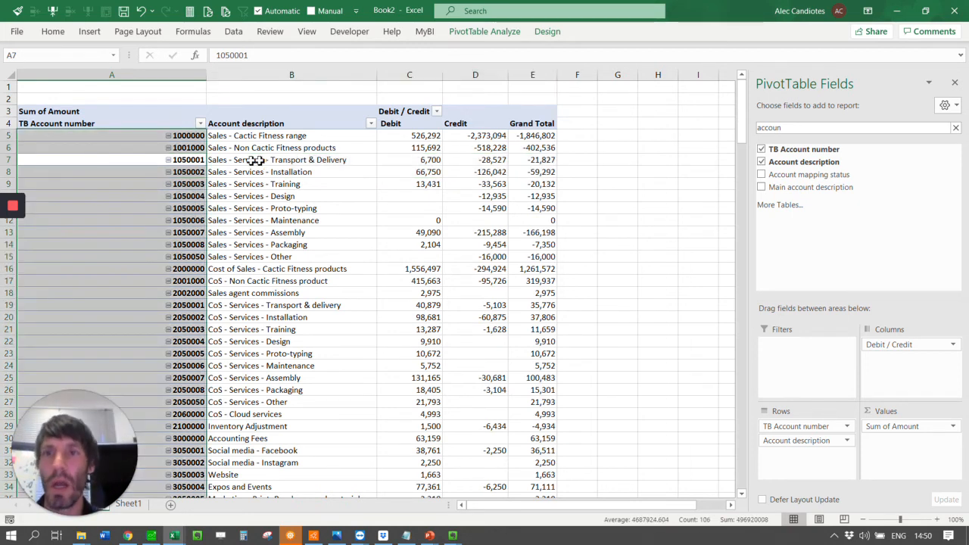
pyautogui.click(259, 160)
pyautogui.moveTo(206, 74); pyautogui.dragTo(113, 97)
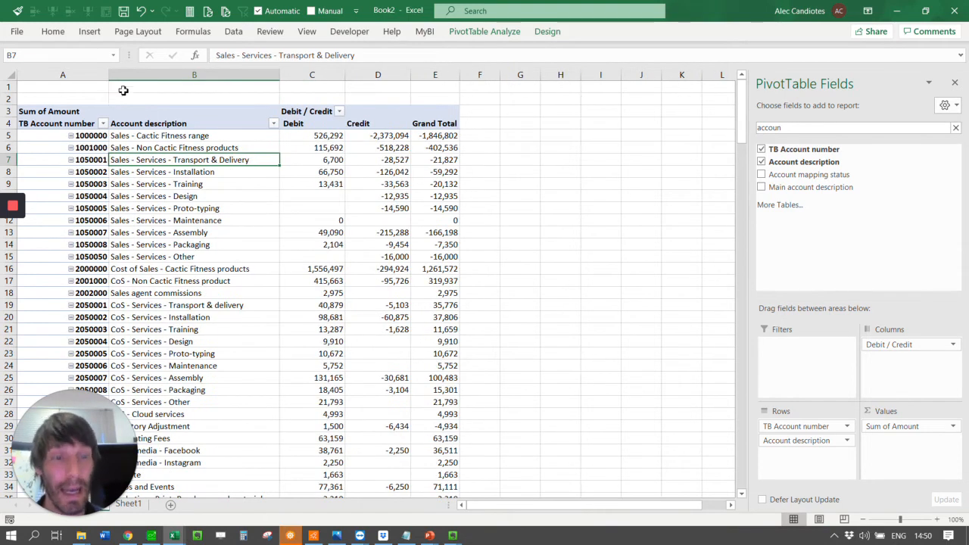
# - Search the PivotTable fields for "tr" and place TransactionID above TB Account number in the rows
pyautogui.doubleClick(789, 127)
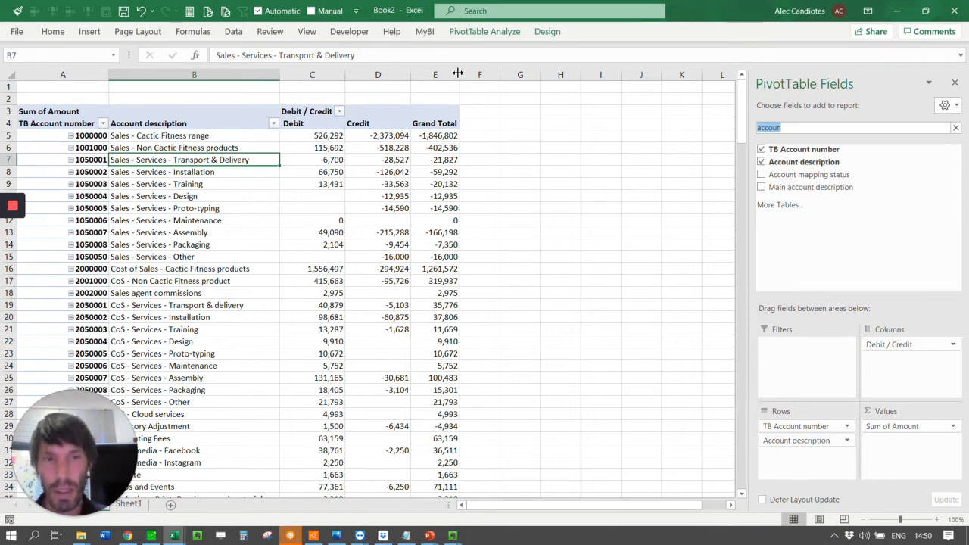
pyautogui.write('tr')
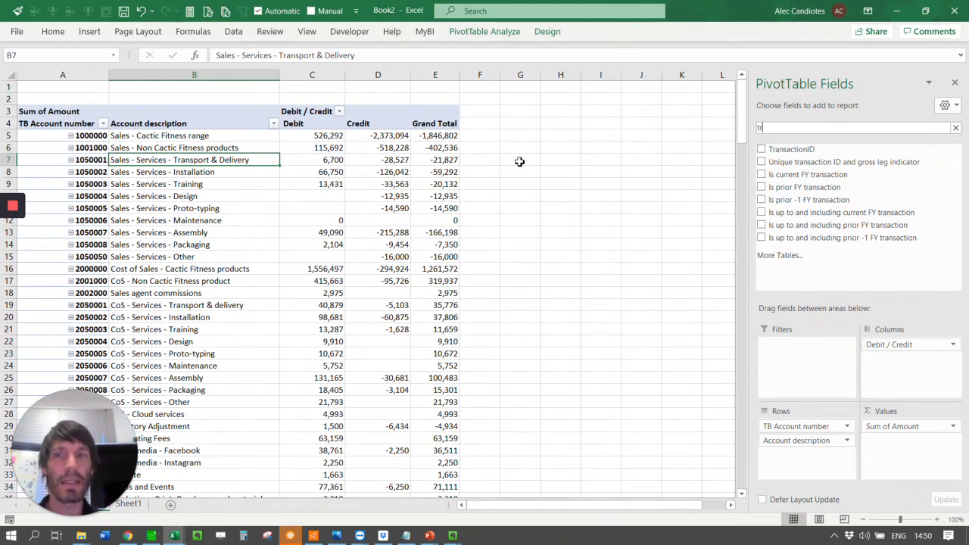
pyautogui.moveTo(792, 149); pyautogui.dragTo(801, 424)
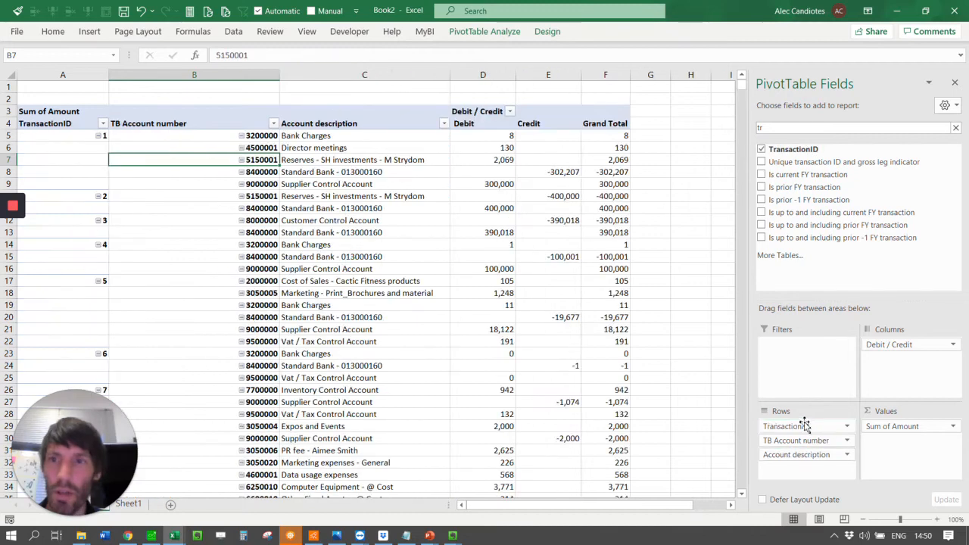
# - Examine the accounts listed under transaction 1 and check that their grand totals balance
pyautogui.click(159, 241)
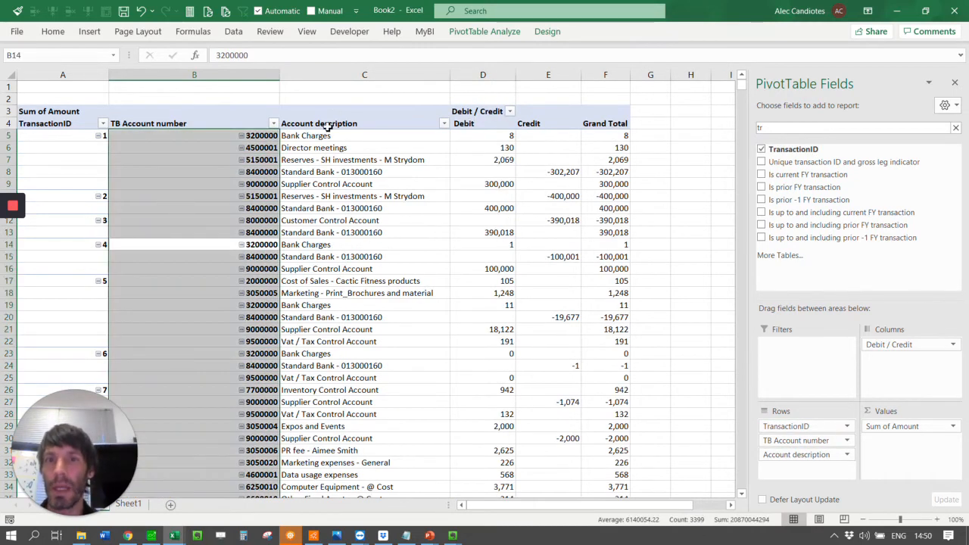
pyautogui.moveTo(341, 140); pyautogui.dragTo(351, 159)
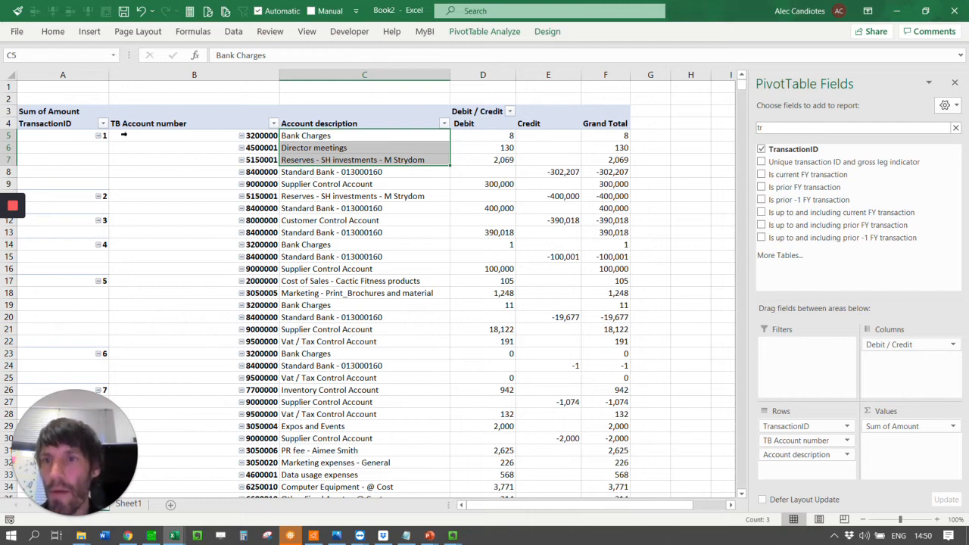
pyautogui.click(76, 136)
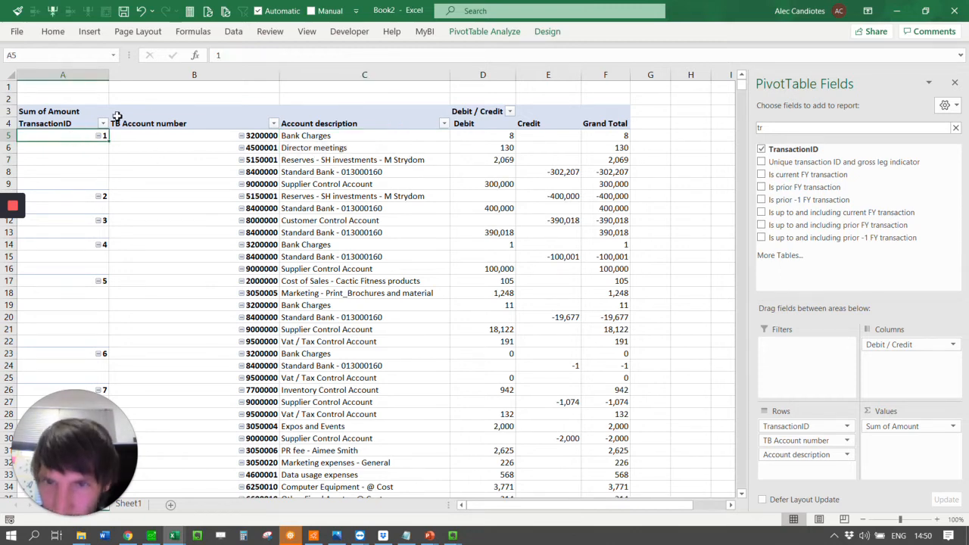
pyautogui.click(209, 136)
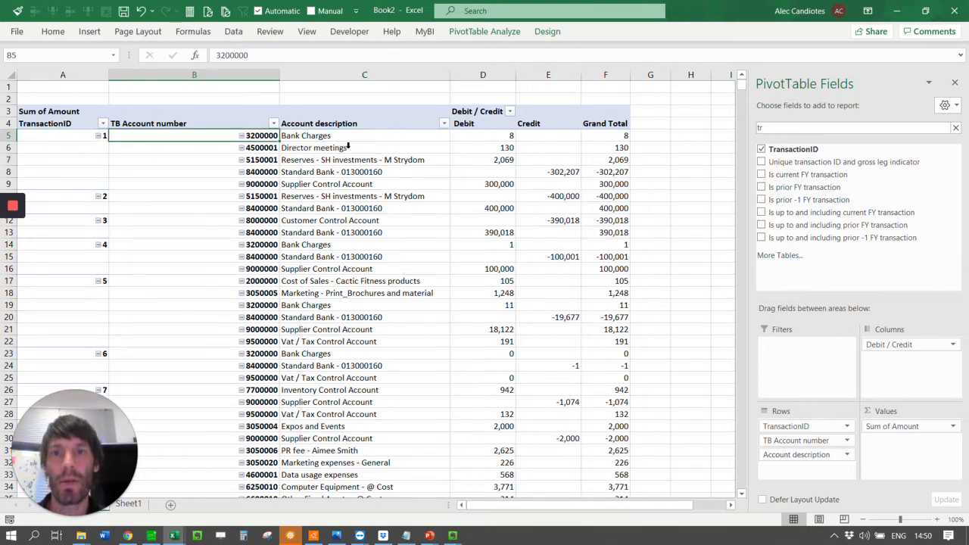
pyautogui.click(506, 136)
pyautogui.moveTo(628, 134); pyautogui.dragTo(619, 185)
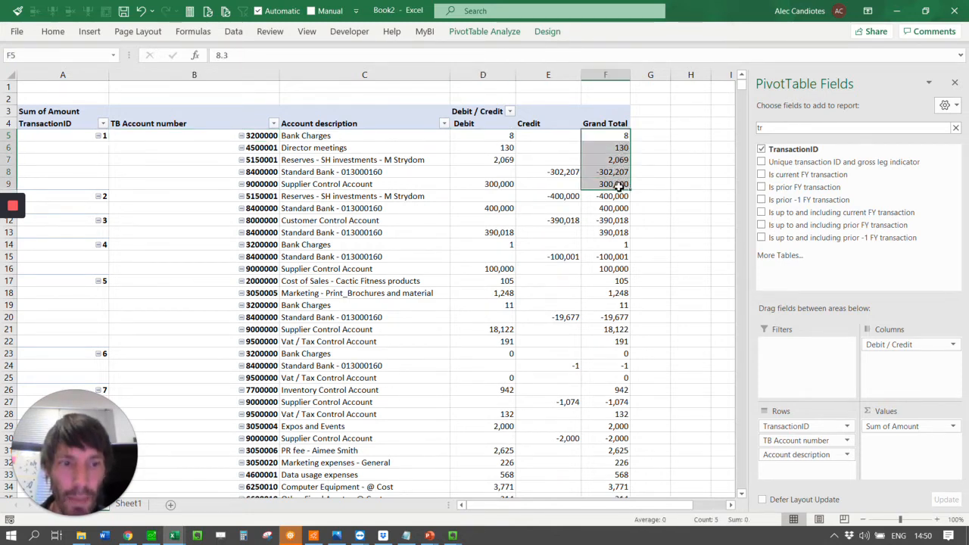
pyautogui.click(28, 182)
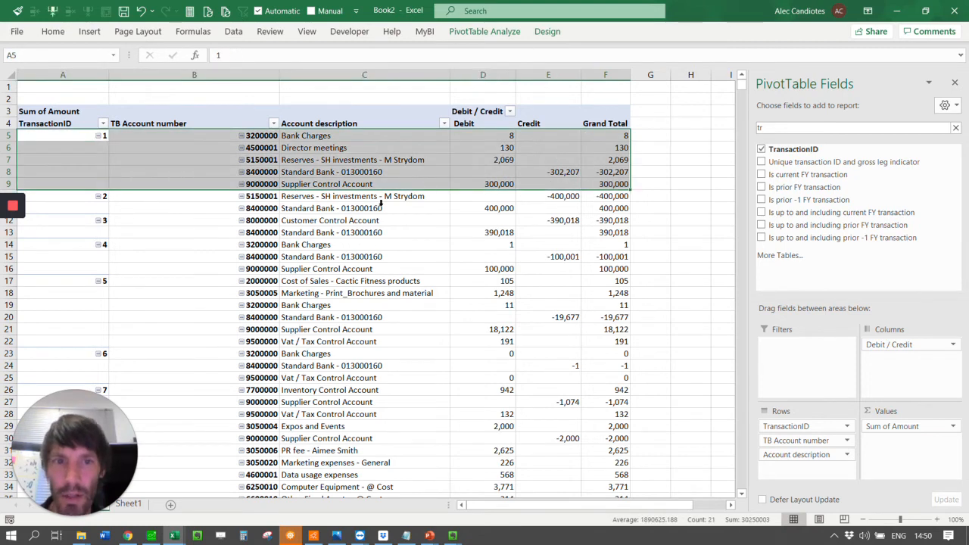
# - Trace each account line of transaction 1, from Bank Charges to Supplier Control Account, to its debit or credit amount
pyautogui.click(262, 137)
pyautogui.click(336, 138)
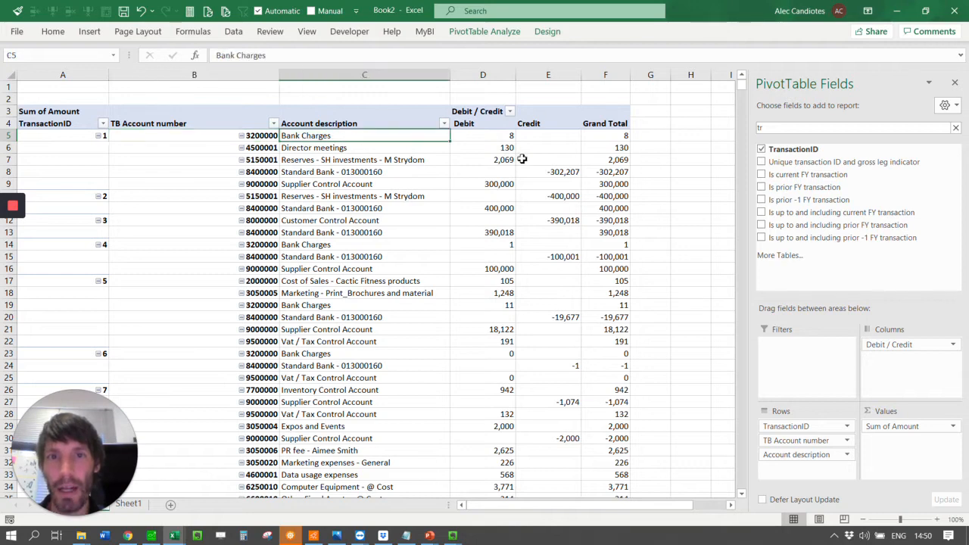
pyautogui.click(487, 137)
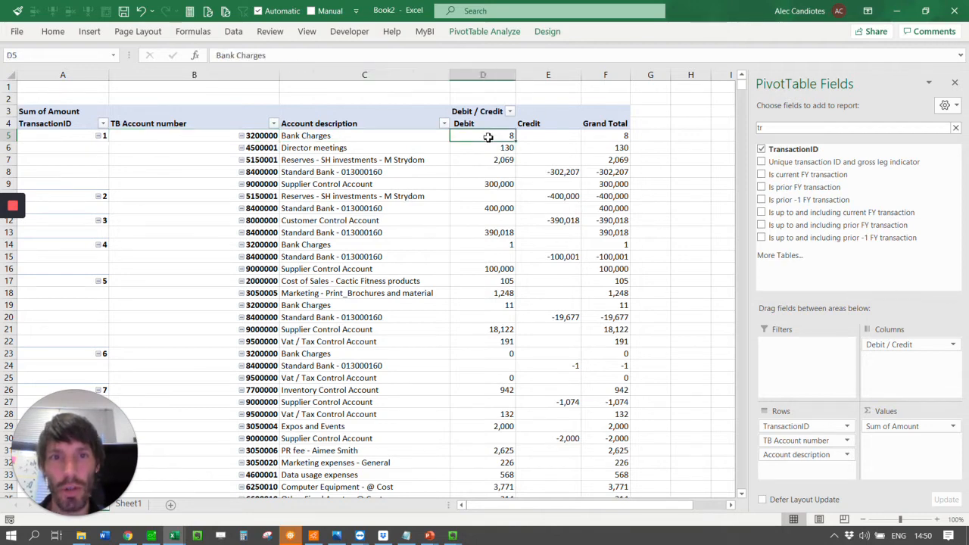
pyautogui.click(331, 150)
pyautogui.click(499, 150)
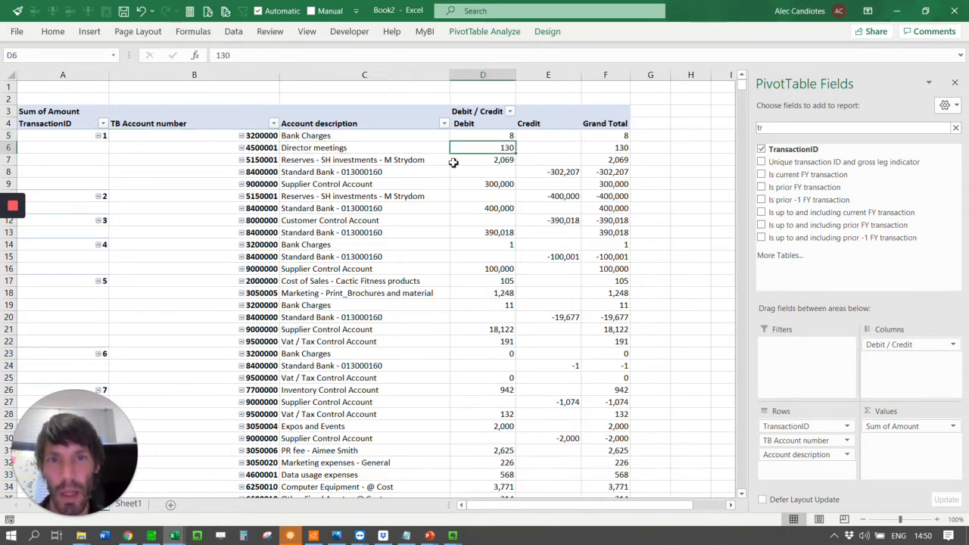
pyautogui.click(321, 161)
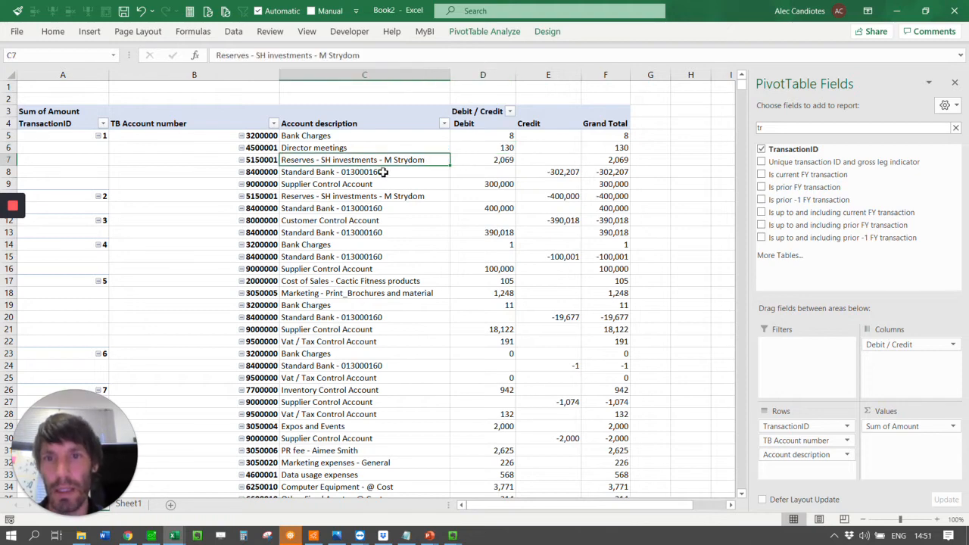
pyautogui.click(505, 160)
pyautogui.click(298, 174)
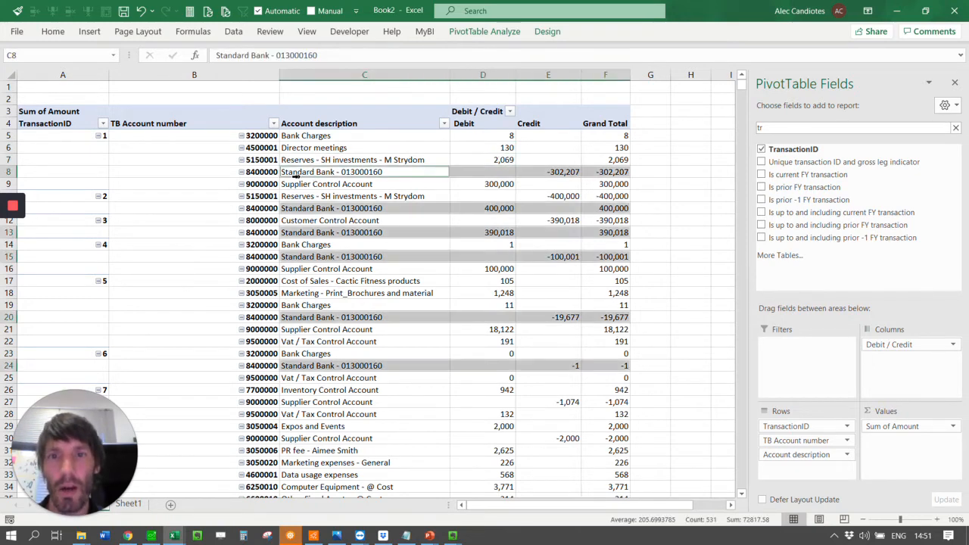
pyautogui.click(563, 173)
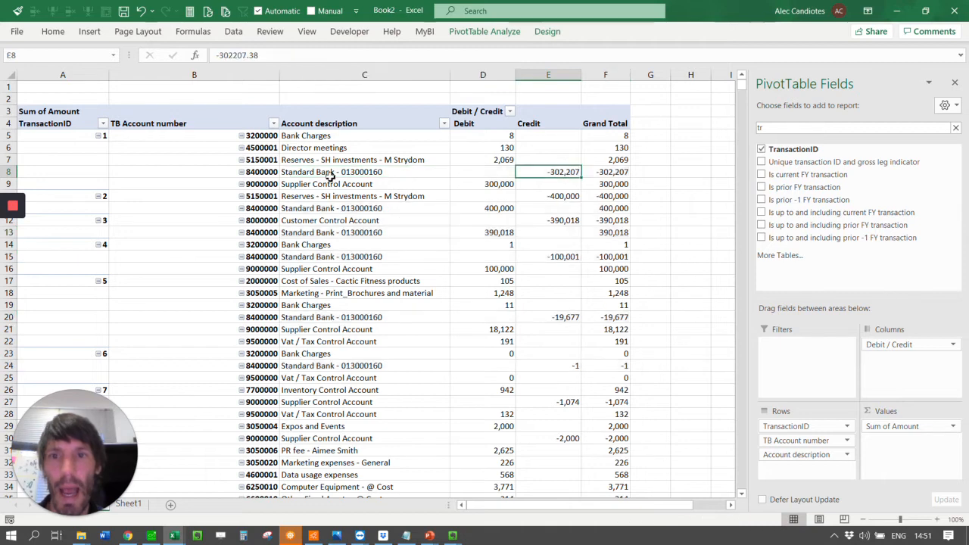
pyautogui.click(327, 184)
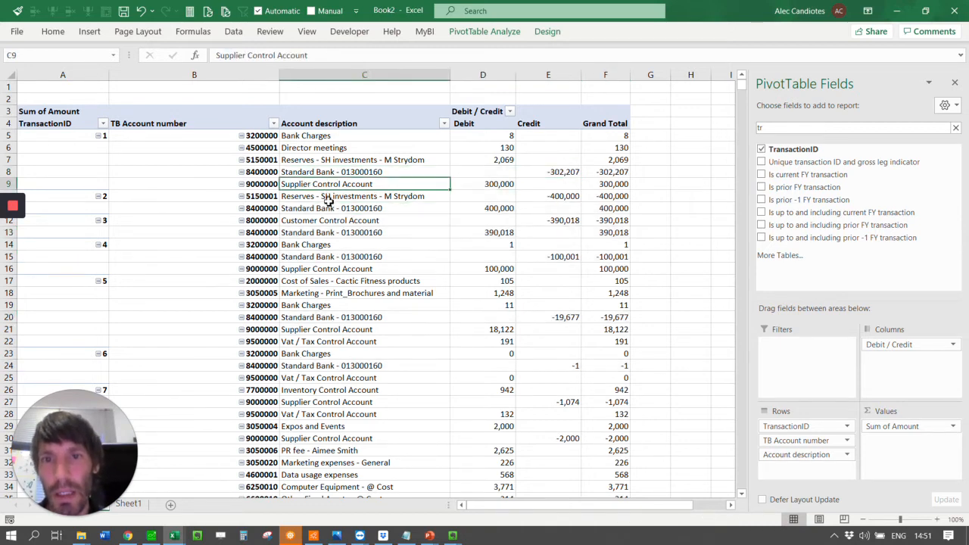
pyautogui.click(499, 183)
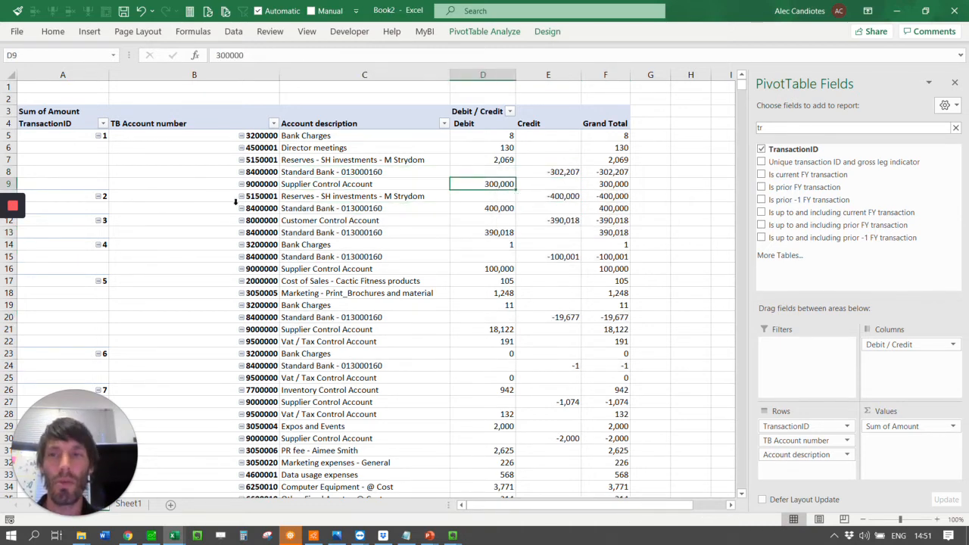
# - Check the sum of transaction 1's grand totals and browse the transactions further down the list
pyautogui.moveTo(607, 136); pyautogui.dragTo(606, 186)
pyautogui.scroll(-13, 388, 221)
pyautogui.scroll(-3, 384, 215)
pyautogui.scroll(16, 337, 264)
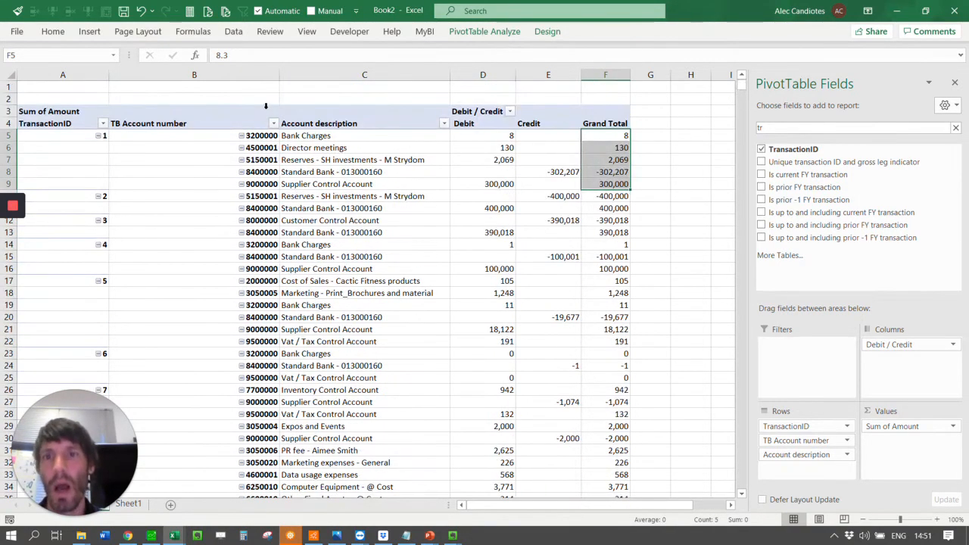
# - Narrow the TB Account number column beside TransactionID to bring the account descriptions closer
pyautogui.moveTo(278, 76); pyautogui.dragTo(192, 83)
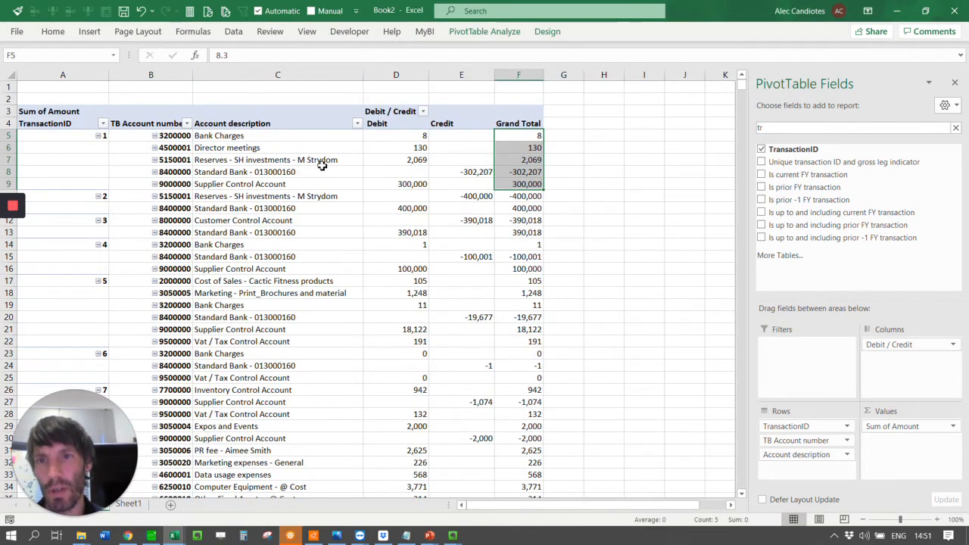
pyautogui.click(301, 183)
pyautogui.click(240, 137)
pyautogui.click(243, 126)
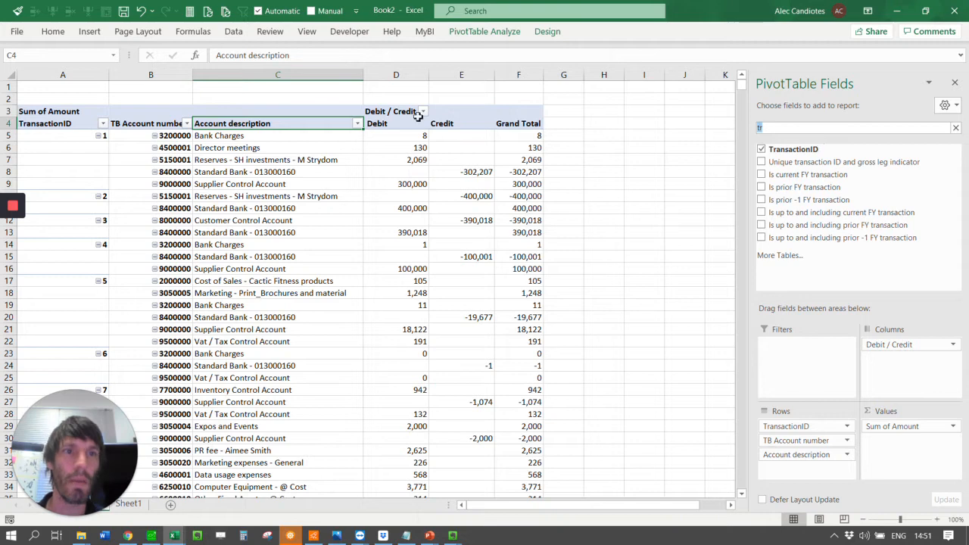
# - Search the PivotTable fields for "descr", add Description beneath Account description in the rows and review its entries
pyautogui.write('descr')
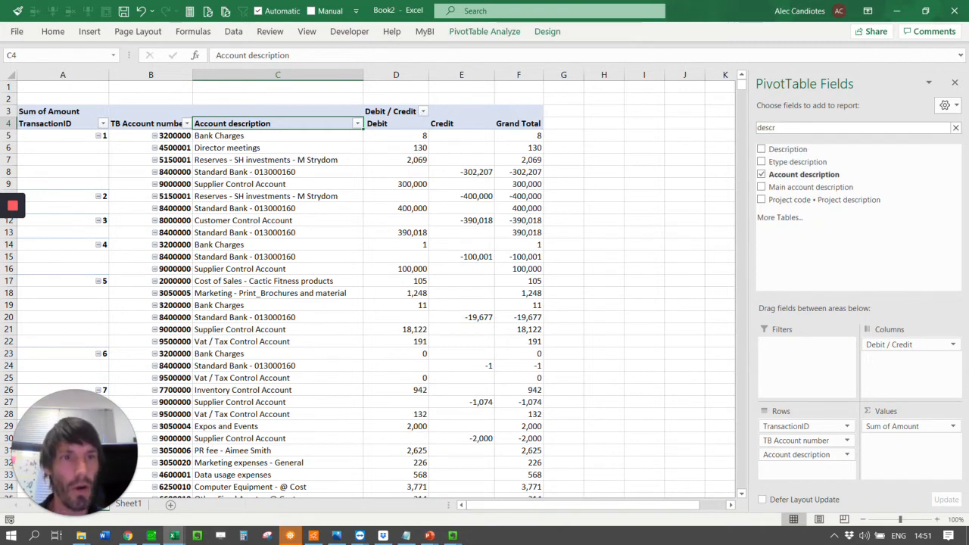
pyautogui.click(788, 149)
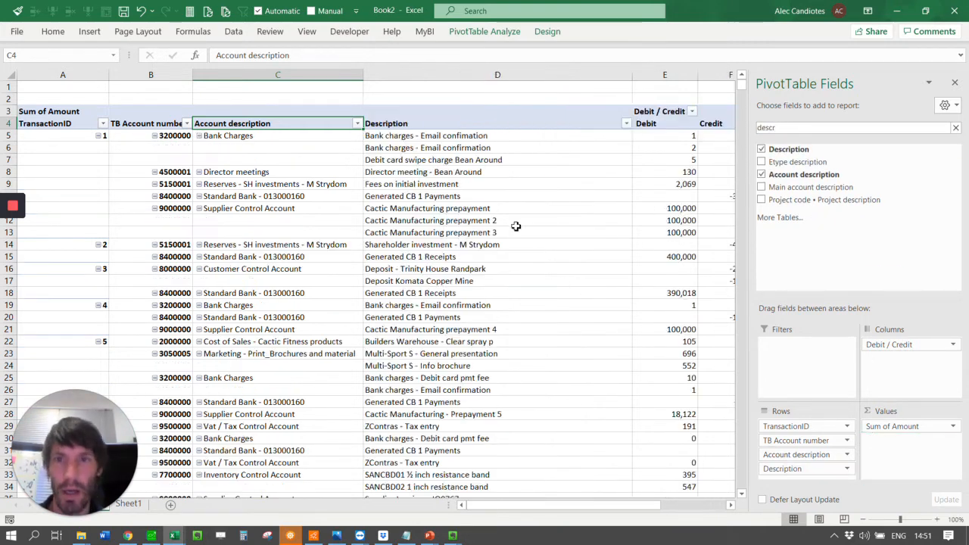
pyautogui.click(410, 173)
pyautogui.click(420, 148)
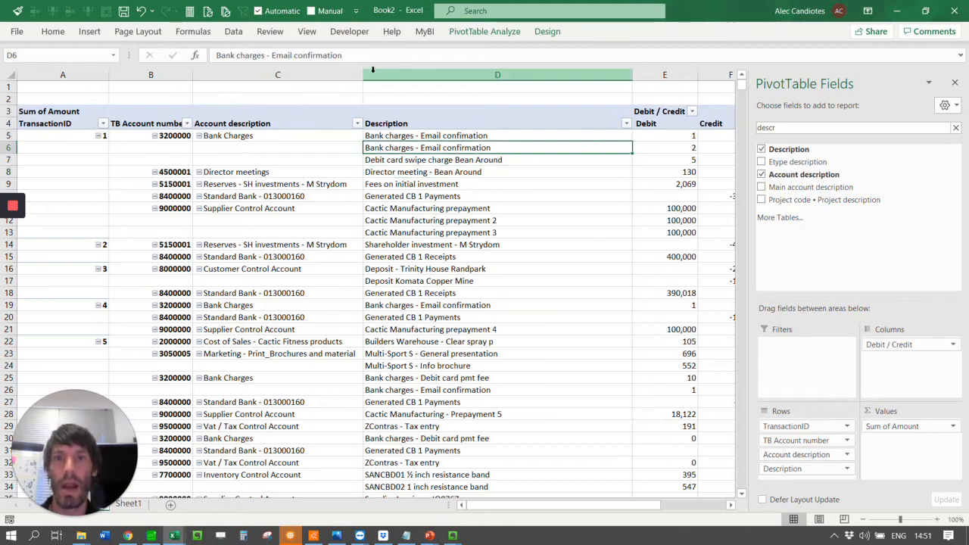
# - Narrow the Account description column slightly and check the debit amounts of transaction 1's Bank Charges lines
pyautogui.moveTo(366, 72); pyautogui.dragTo(352, 72)
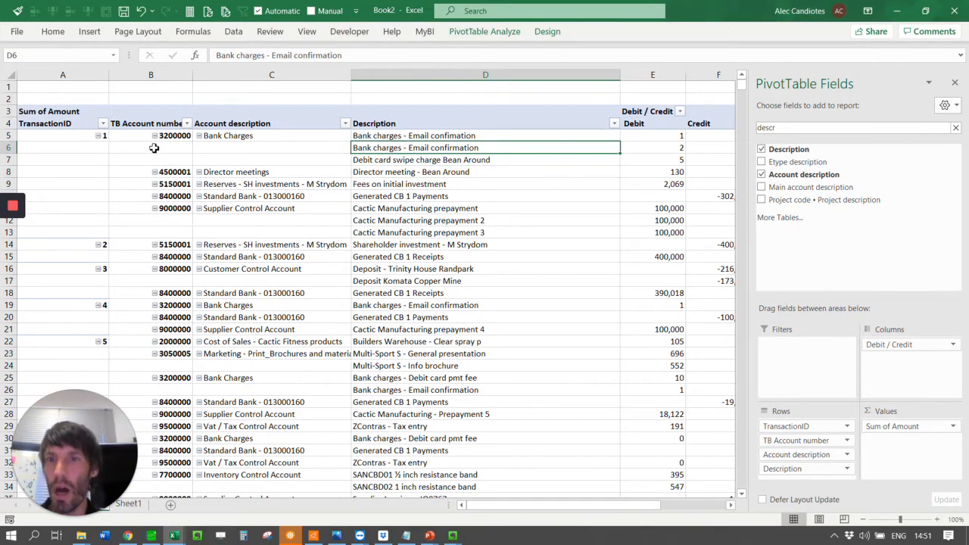
pyautogui.click(231, 139)
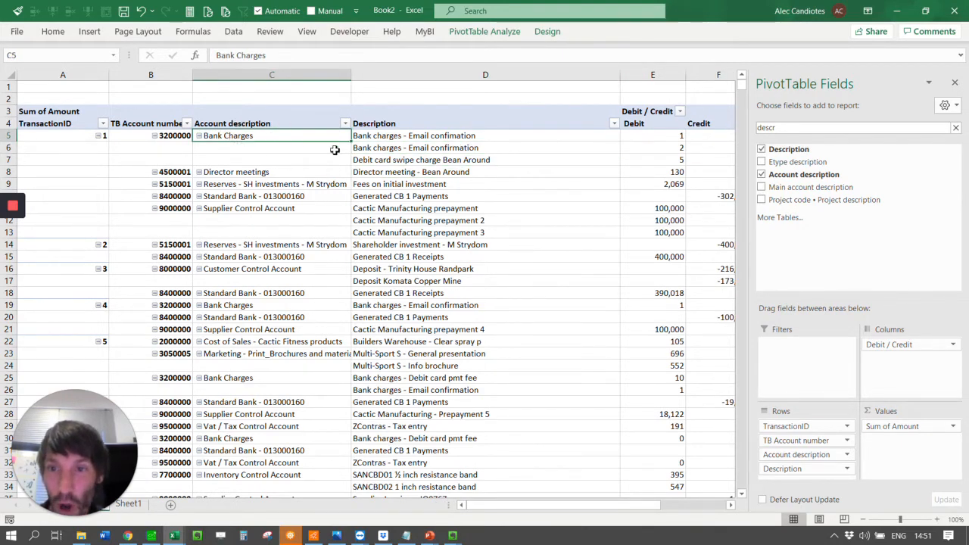
pyautogui.moveTo(669, 132); pyautogui.dragTo(673, 161)
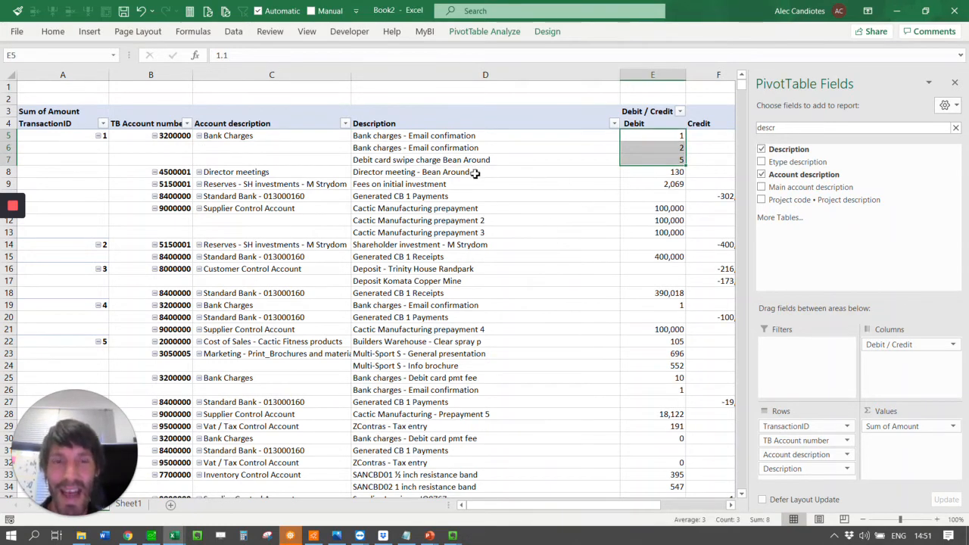
# - Check the count of the Description column and examine transaction 1's supplier prepayment and generated payment lines
pyautogui.click(470, 123)
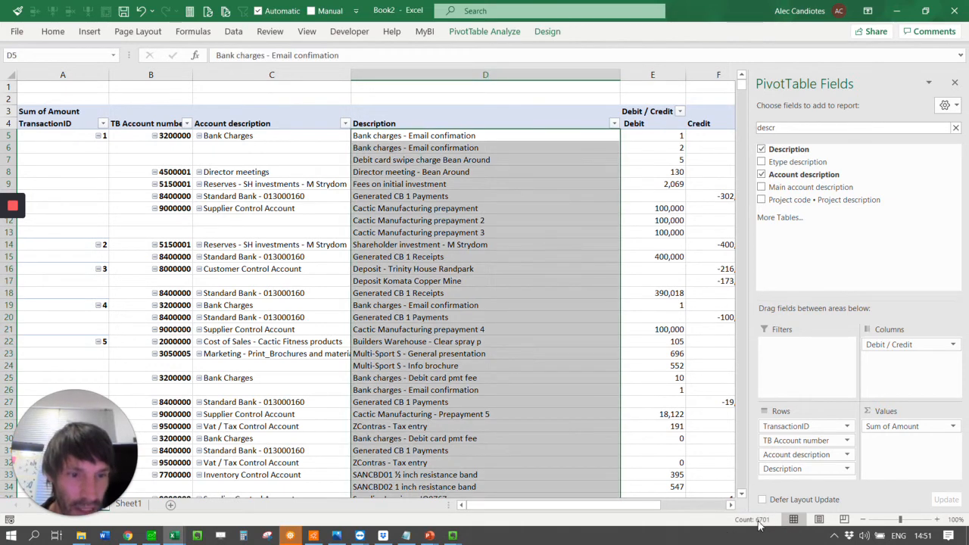
pyautogui.click(510, 233)
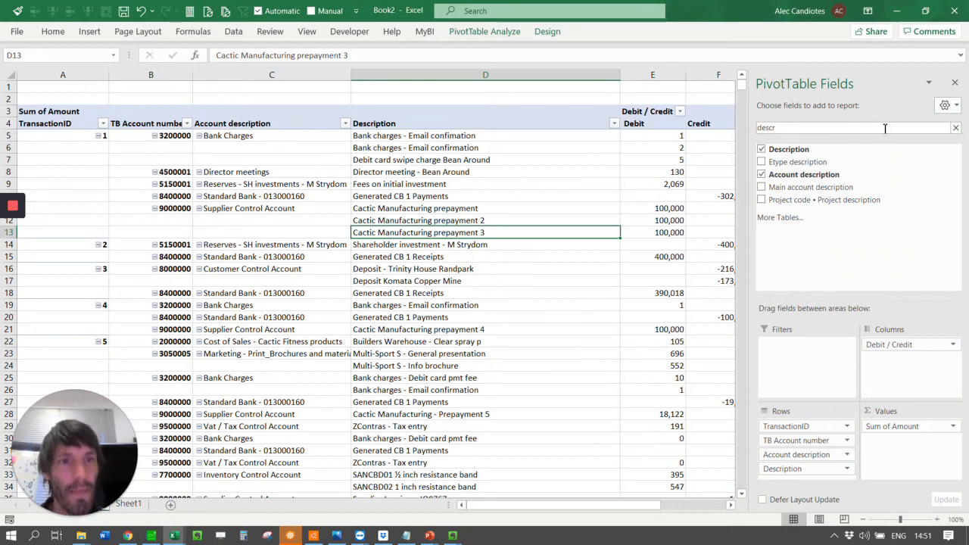
pyautogui.doubleClick(842, 128)
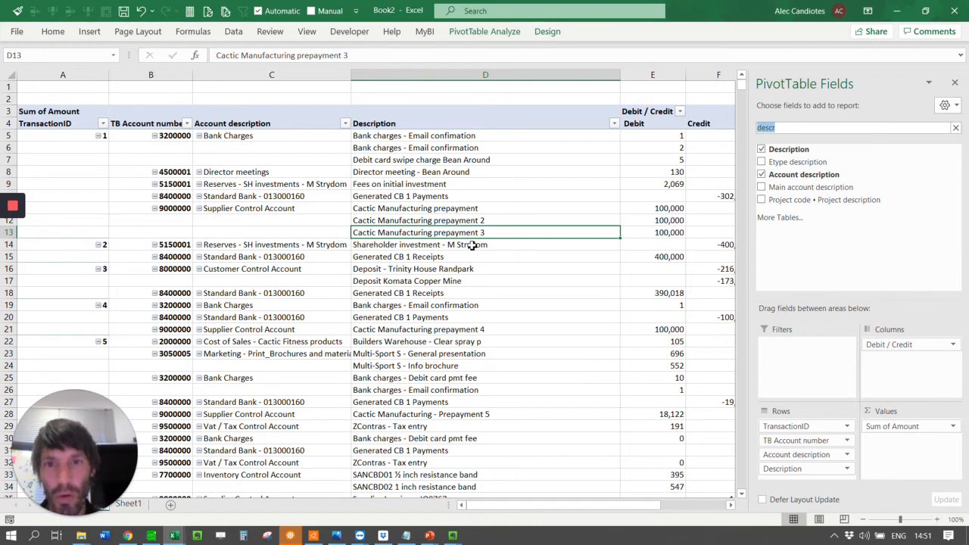
pyautogui.click(367, 206)
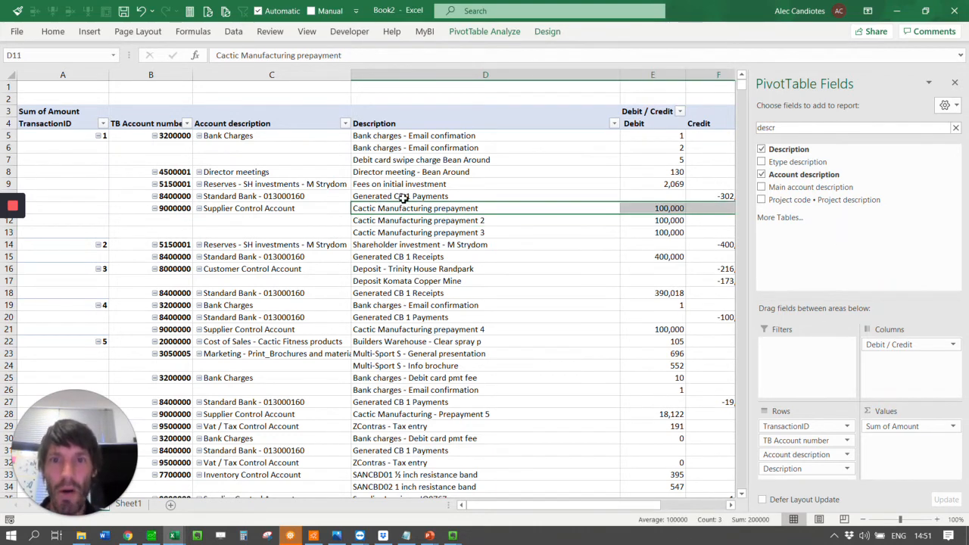
pyautogui.click(409, 196)
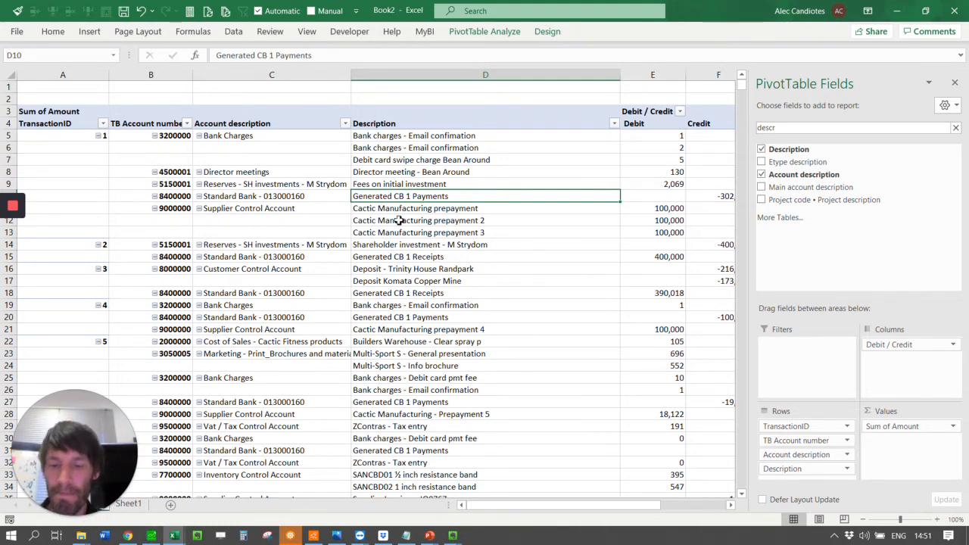
# - Switch to the MyBI workbook, open the balance sheet and drill down into the 2021 property, plant and equipment amount
pyautogui.hotkey('alt', 'Tab')
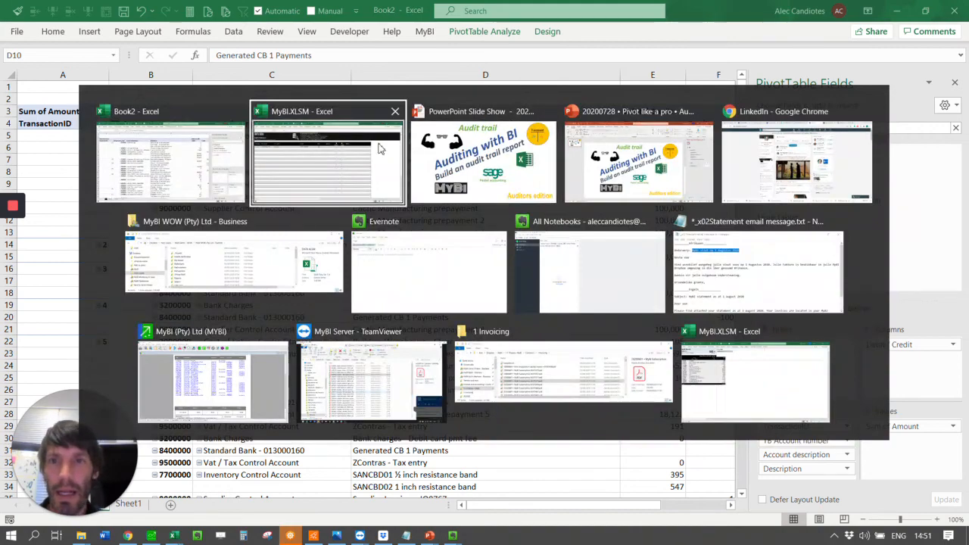
pyautogui.click(381, 149)
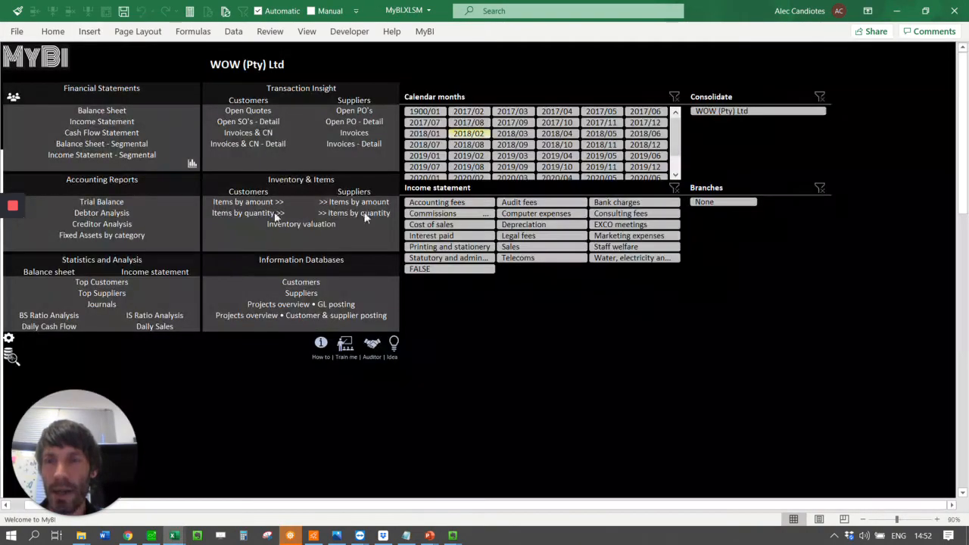
pyautogui.click(76, 109)
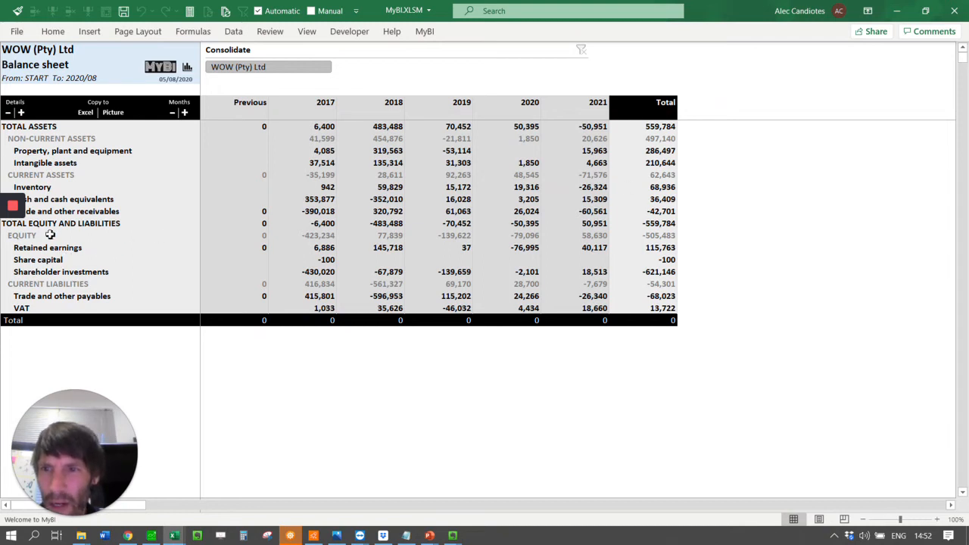
pyautogui.doubleClick(595, 151)
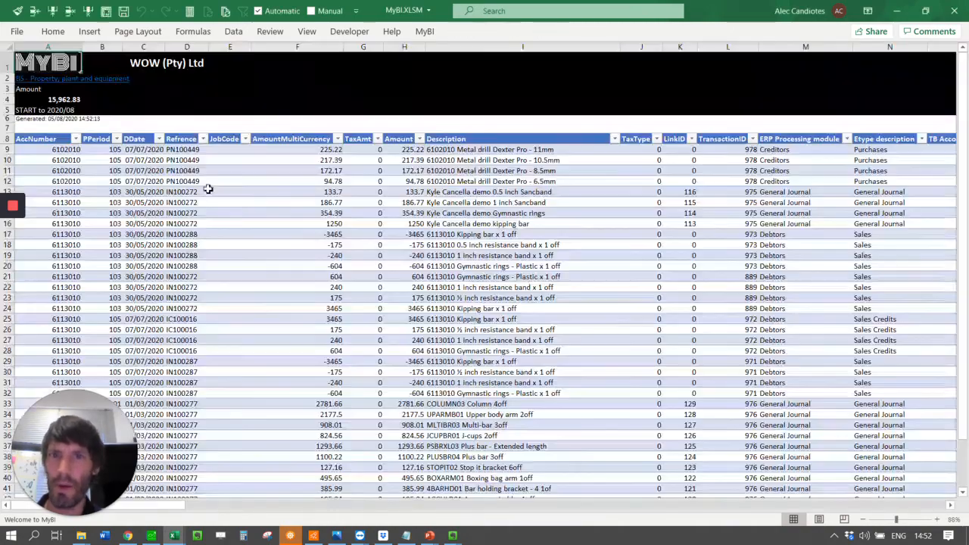
# - Browse the drilled-down property, plant and equipment entries and look up the TransactionID of the IN100277 General Journal lines
pyautogui.scroll(-5, 470, 299)
pyautogui.scroll(5, 470, 299)
pyautogui.scroll(-6, 470, 299)
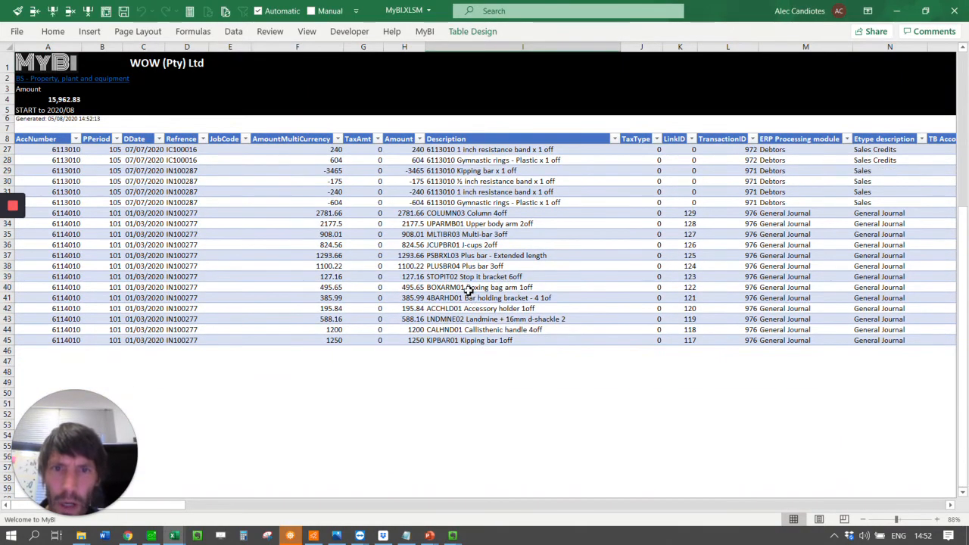
pyautogui.click(185, 277)
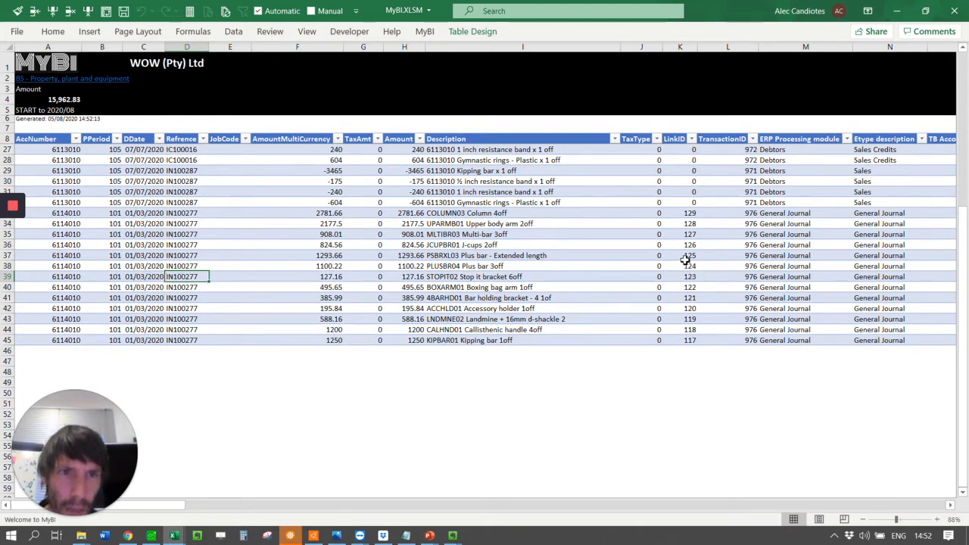
pyautogui.hotkey('shift', 'space')
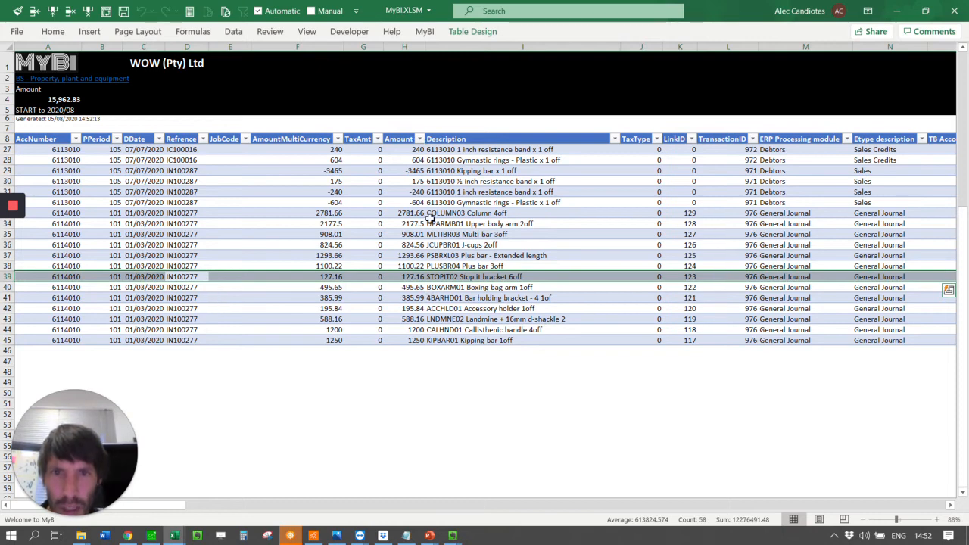
pyautogui.click(689, 277)
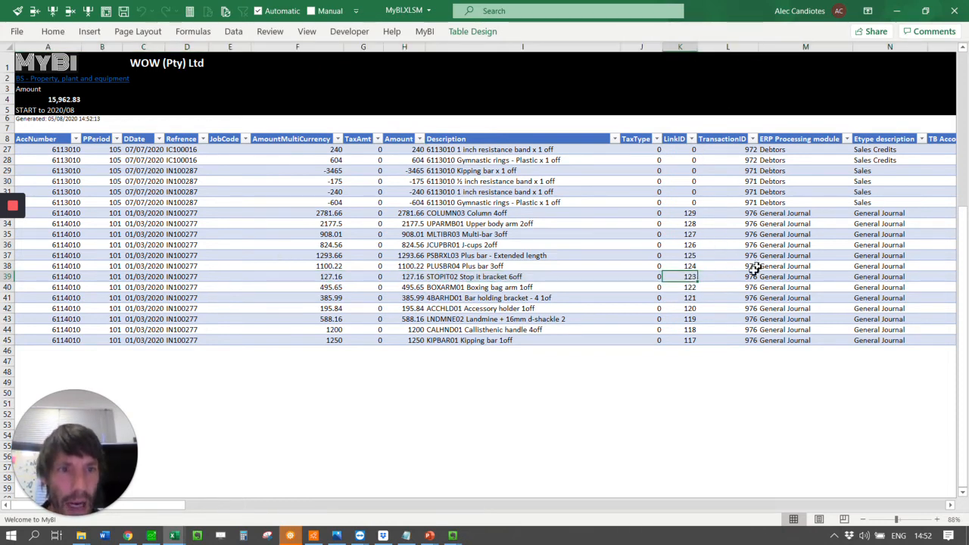
pyautogui.click(737, 135)
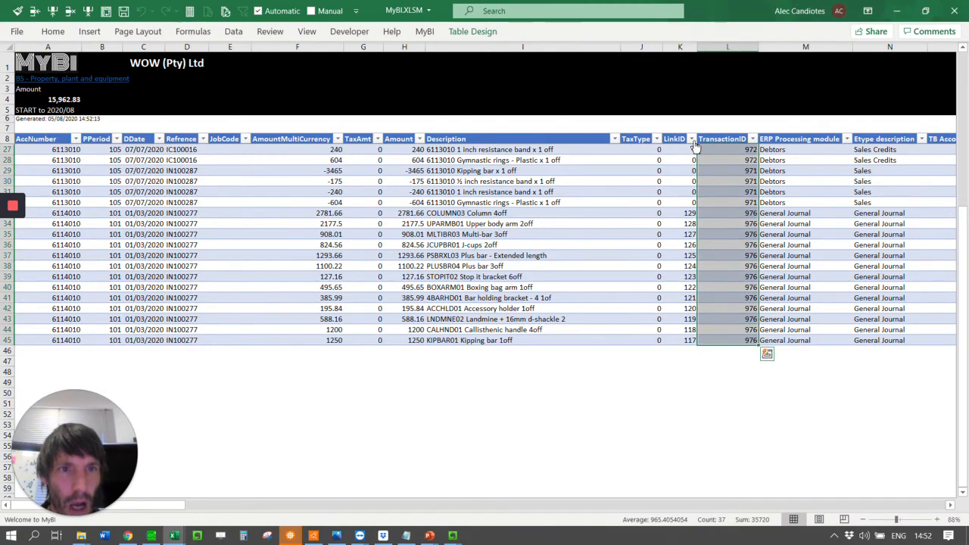
pyautogui.click(753, 287)
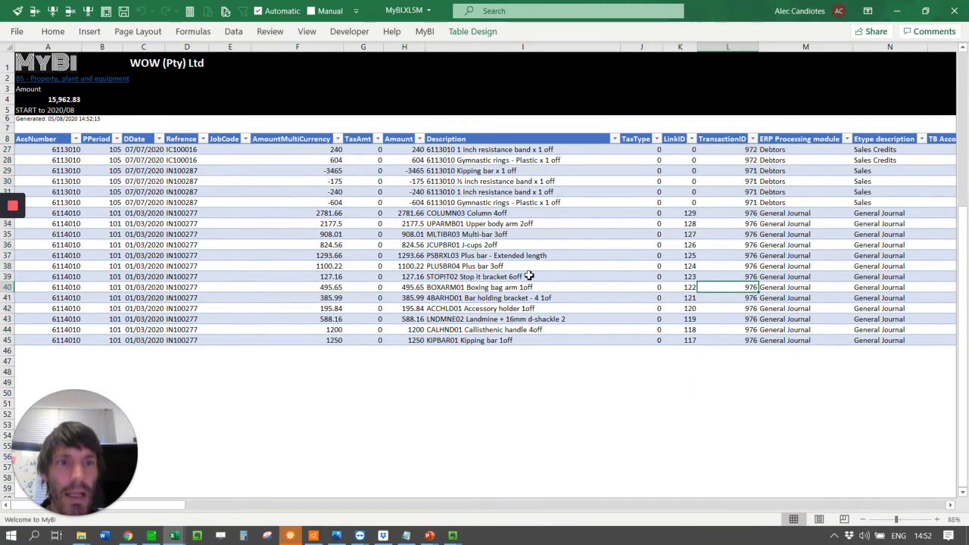
# - Return to the Book2 PivotTable, search its fields for "tra" and filter TransactionID to 976
pyautogui.hotkey('alt', 'Tab')
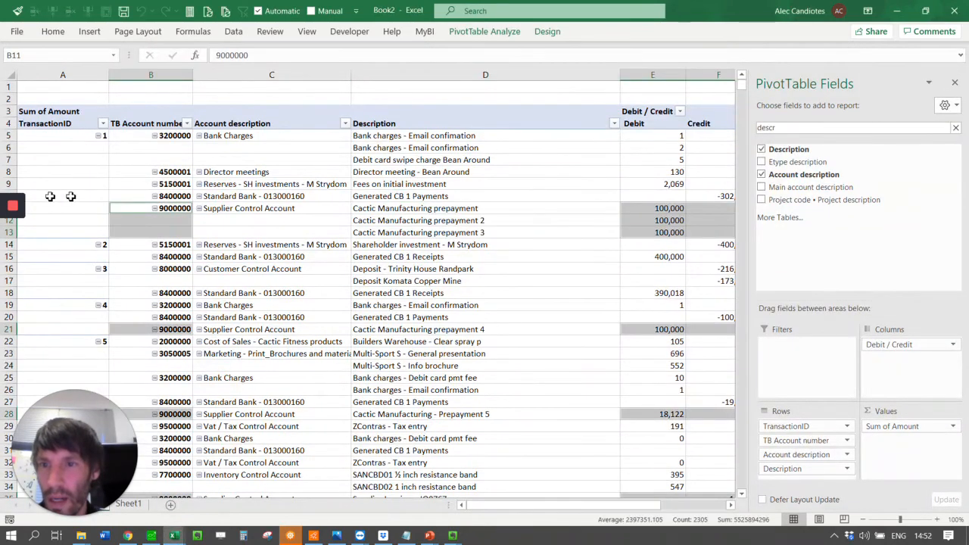
pyautogui.click(56, 161)
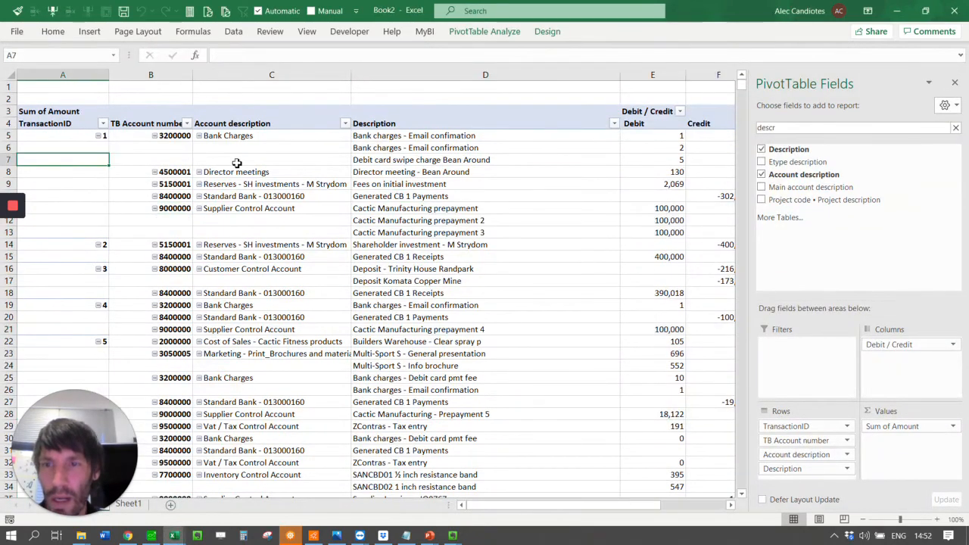
pyautogui.doubleClick(820, 129)
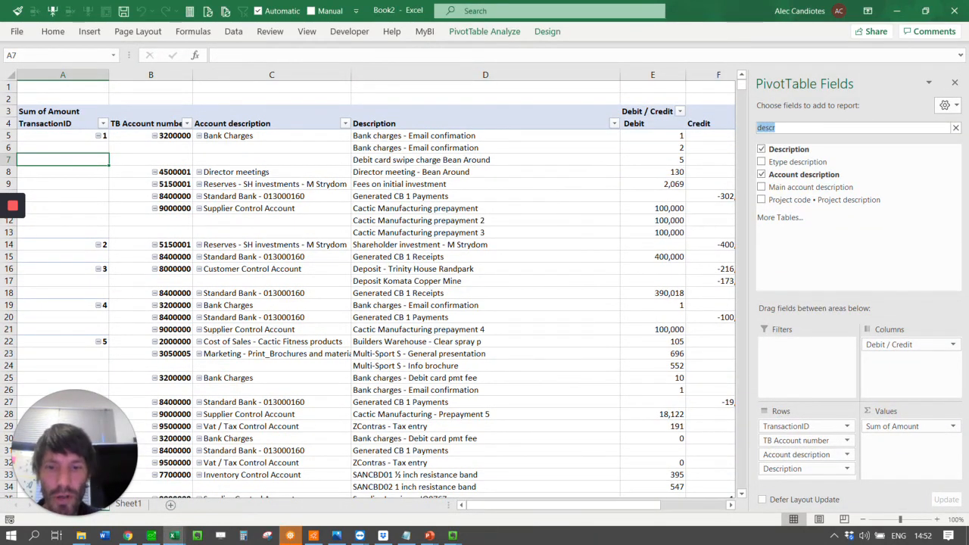
pyautogui.write('tra')
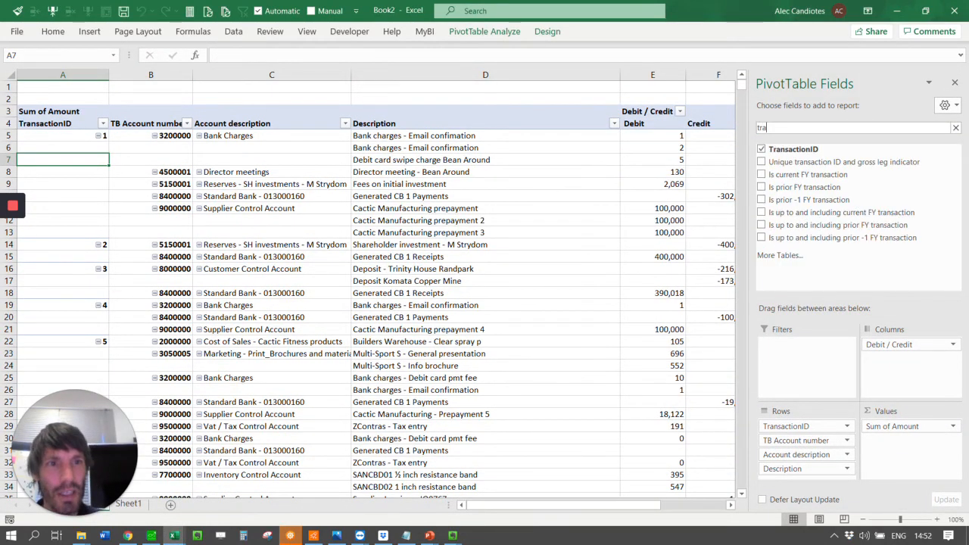
pyautogui.click(952, 152)
pyautogui.click(635, 273)
pyautogui.write('976')
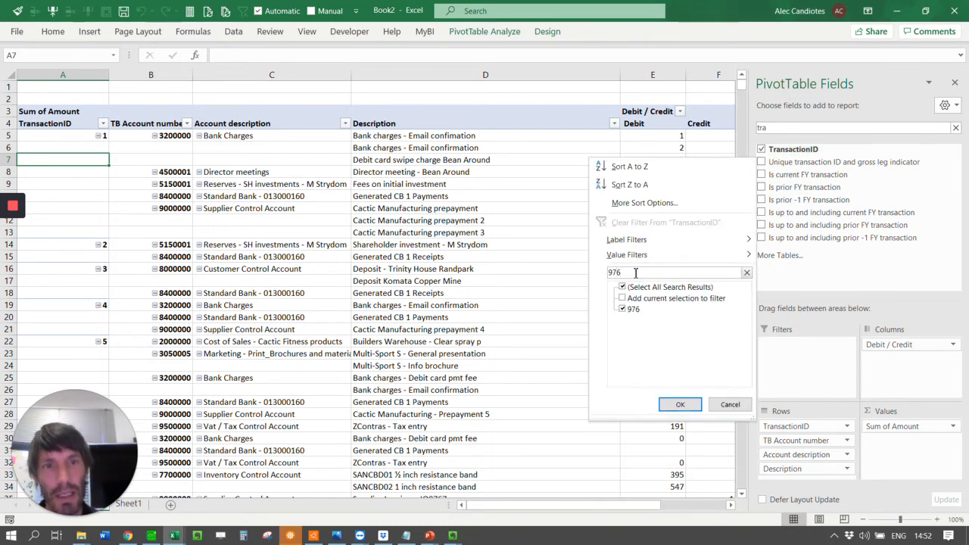
pyautogui.click(699, 407)
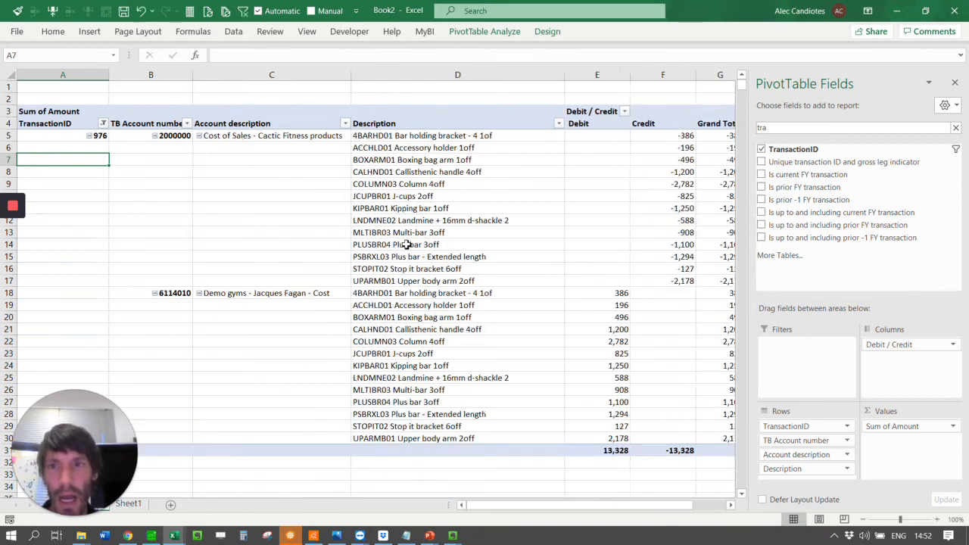
# - Review the Cost of Sales lines of transaction 976 and close the PivotTable field list
pyautogui.click(422, 174)
pyautogui.moveTo(601, 505); pyautogui.dragTo(632, 506)
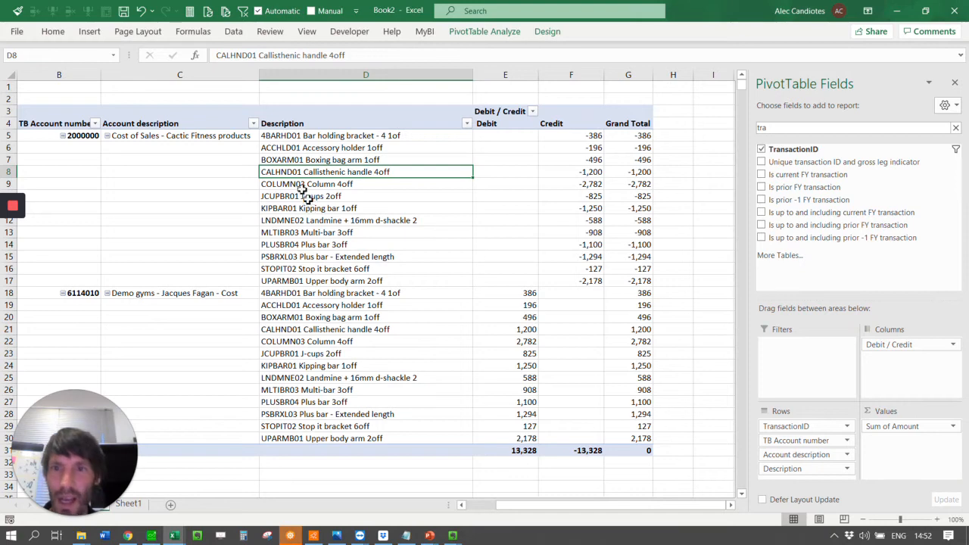
pyautogui.click(226, 137)
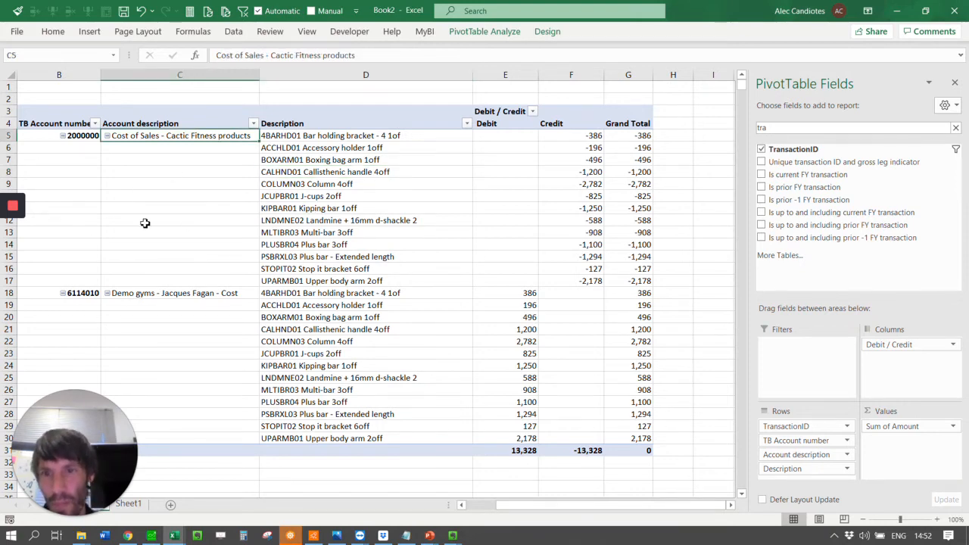
pyautogui.click(394, 137)
pyautogui.moveTo(692, 506); pyautogui.dragTo(662, 505)
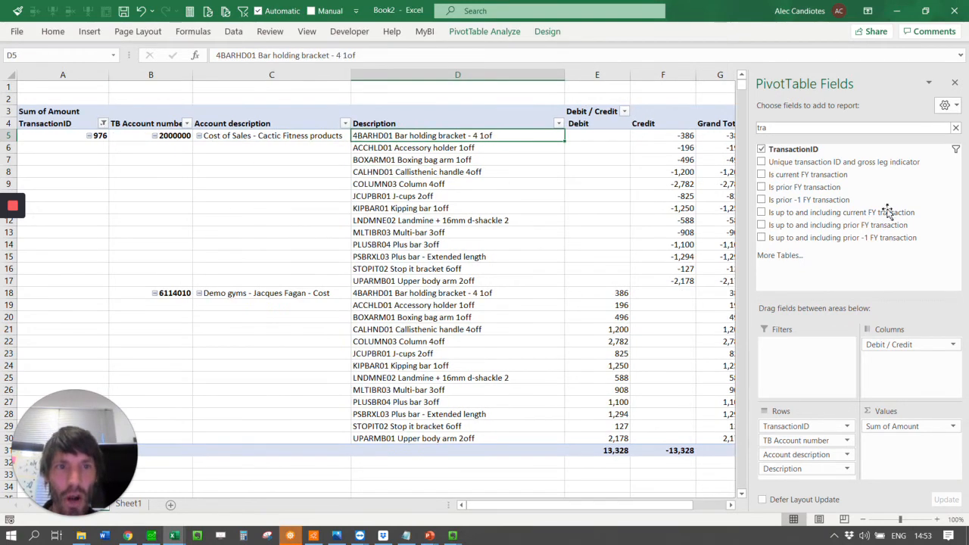
pyautogui.click(955, 82)
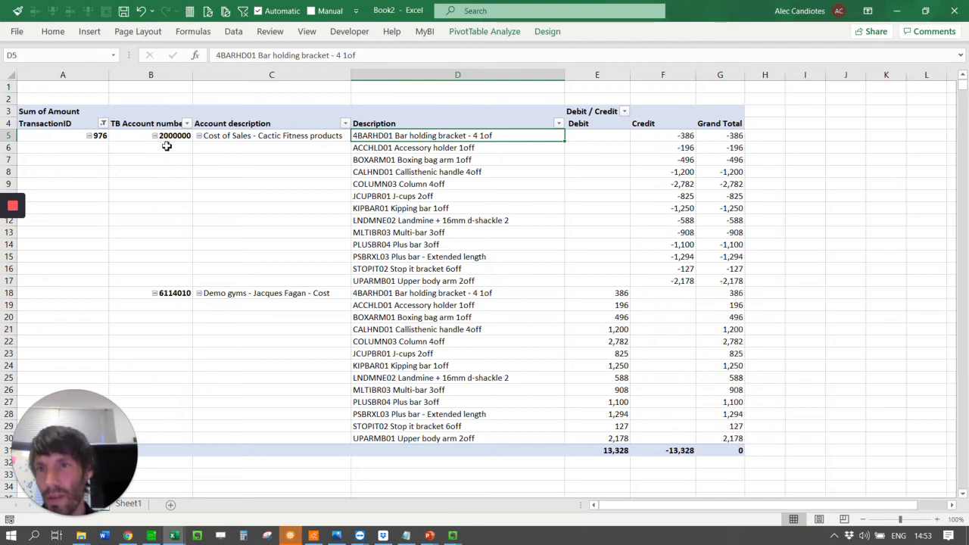
# - Compare the Cost of Sales credits with the Demo gyms cost account's debits and item descriptions in transaction 976
pyautogui.moveTo(649, 137); pyautogui.dragTo(651, 270)
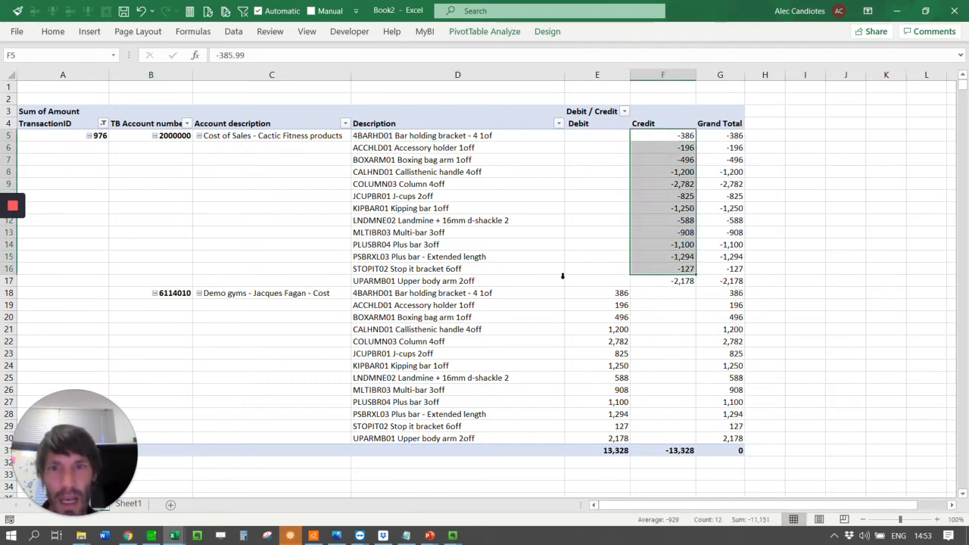
pyautogui.click(166, 296)
pyautogui.click(304, 293)
pyautogui.moveTo(617, 296); pyautogui.dragTo(619, 435)
pyautogui.moveTo(417, 299); pyautogui.dragTo(442, 426)
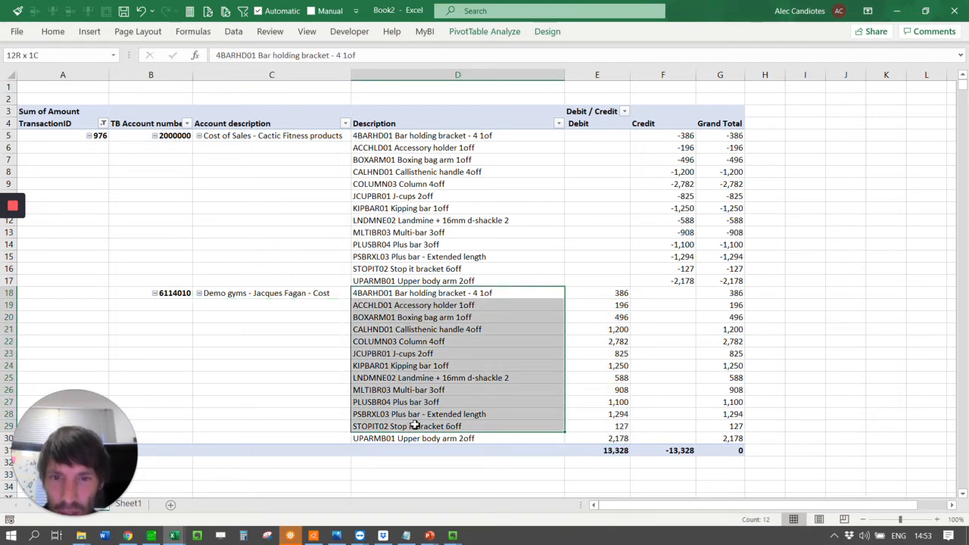
pyautogui.click(415, 293)
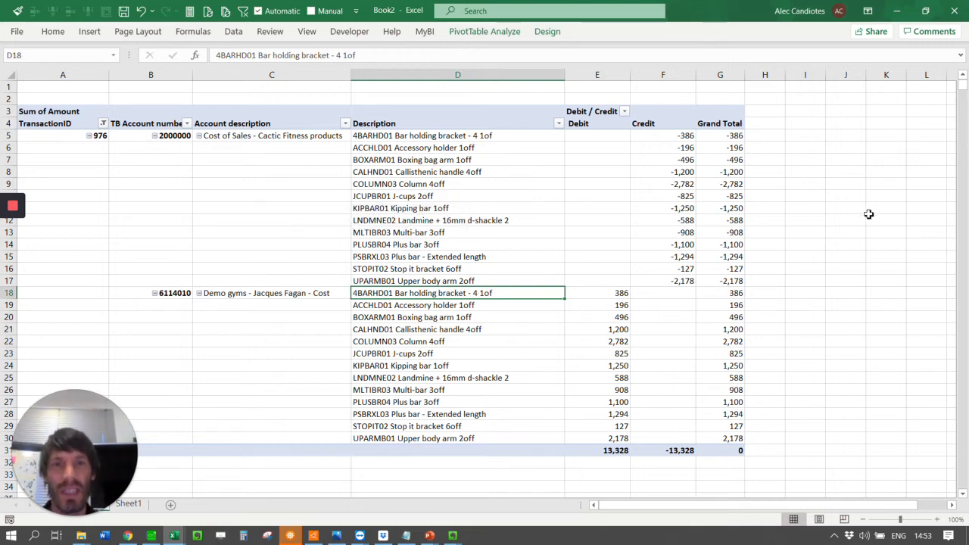
# - Filter the PivotTable's TransactionID to 500
pyautogui.click(361, 156)
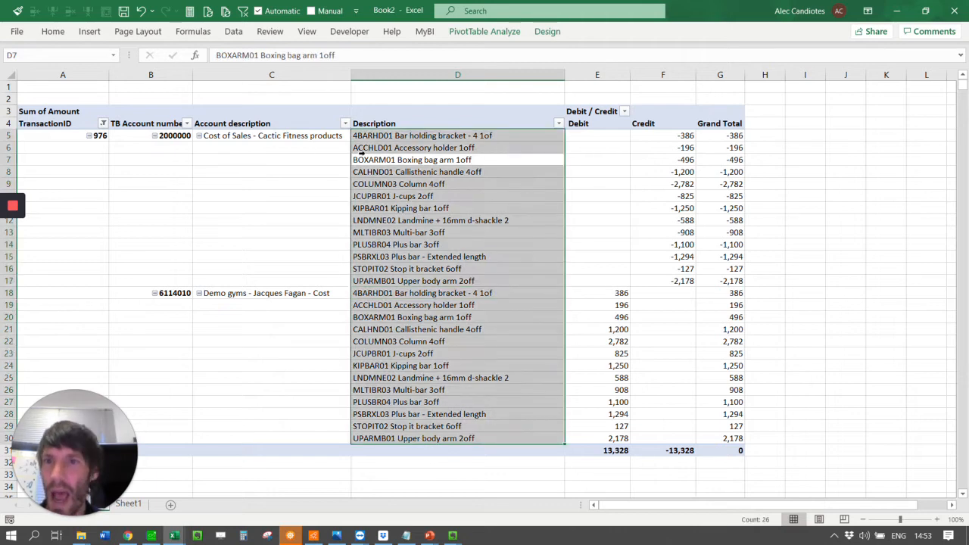
pyautogui.click(103, 125)
pyautogui.click(91, 374)
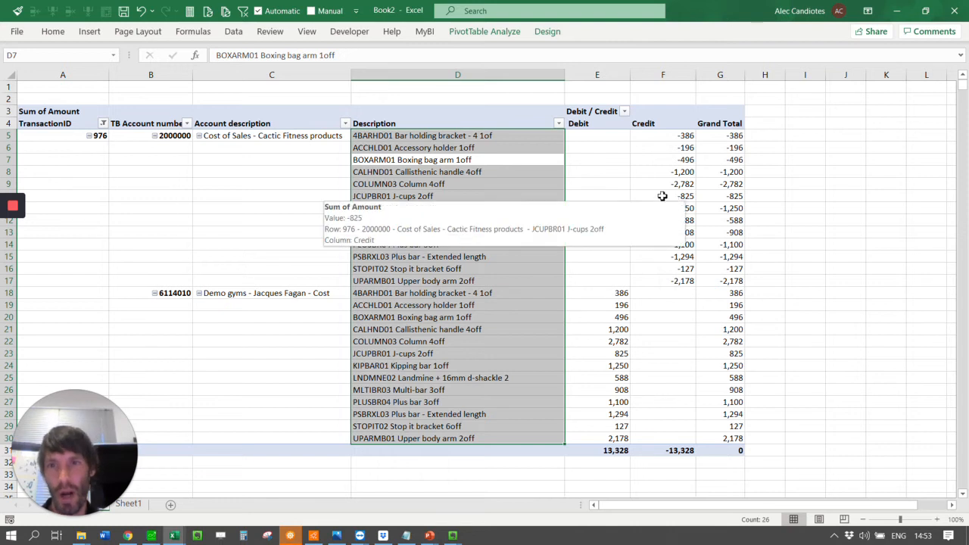
pyautogui.click(102, 124)
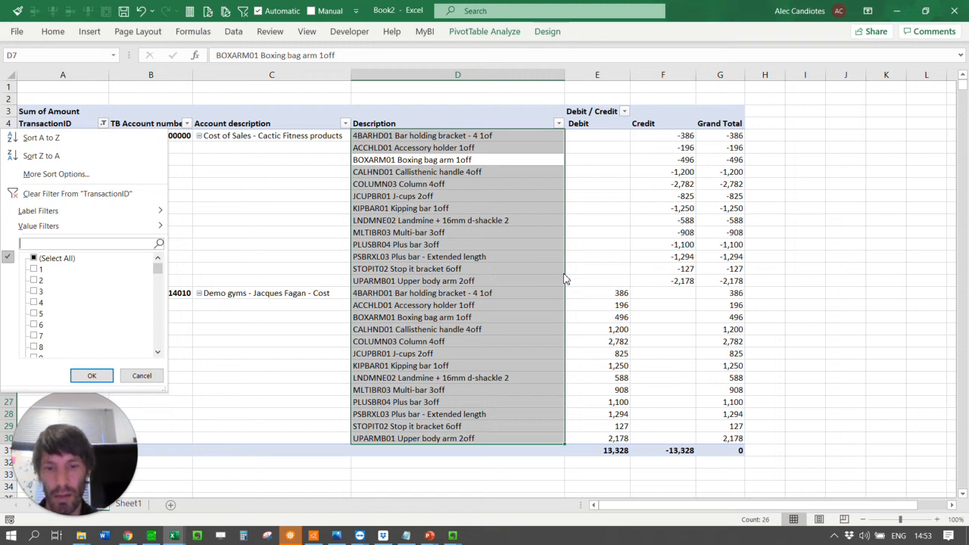
pyautogui.write('500')
pyautogui.press('Return')
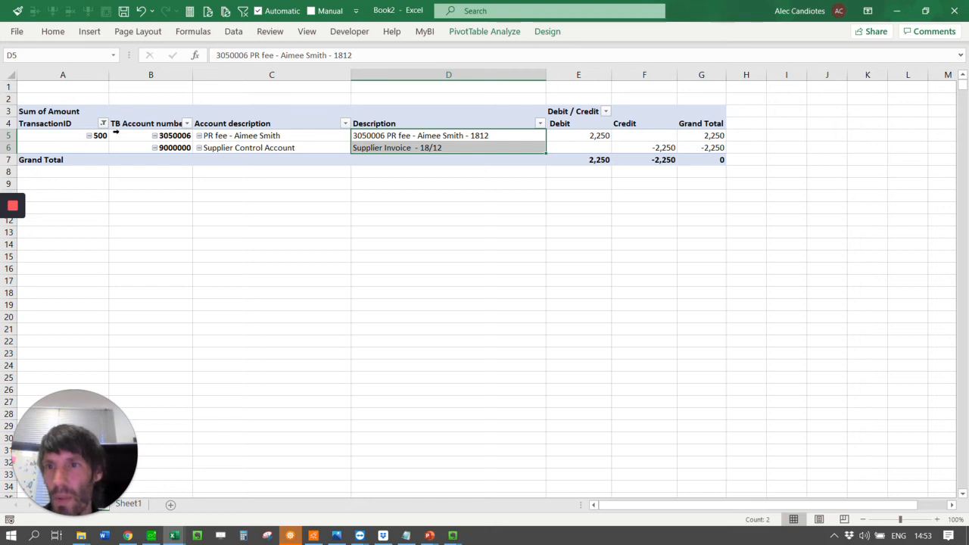
# - Select all values in the TransactionID filter to bring back every transaction
pyautogui.click(97, 126)
pyautogui.click(104, 123)
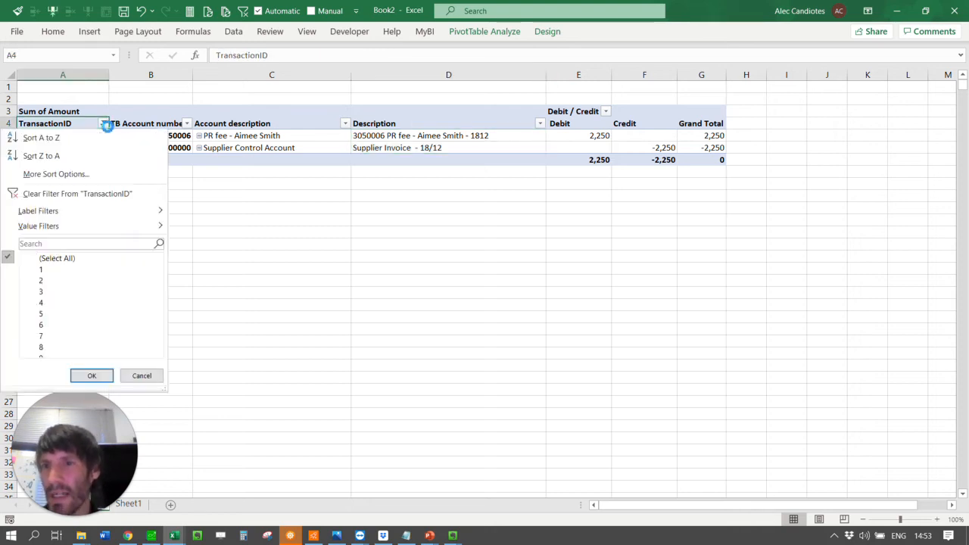
pyautogui.click(34, 259)
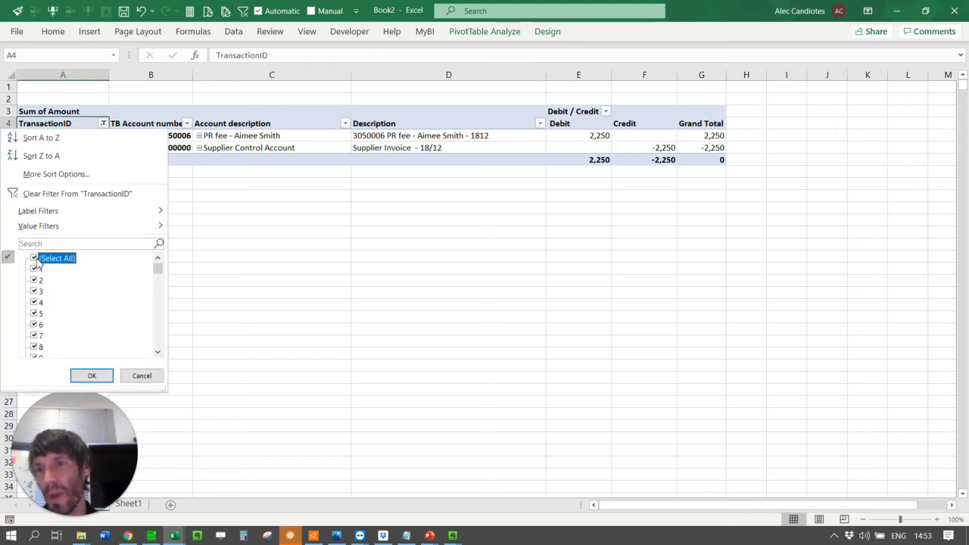
pyautogui.click(94, 374)
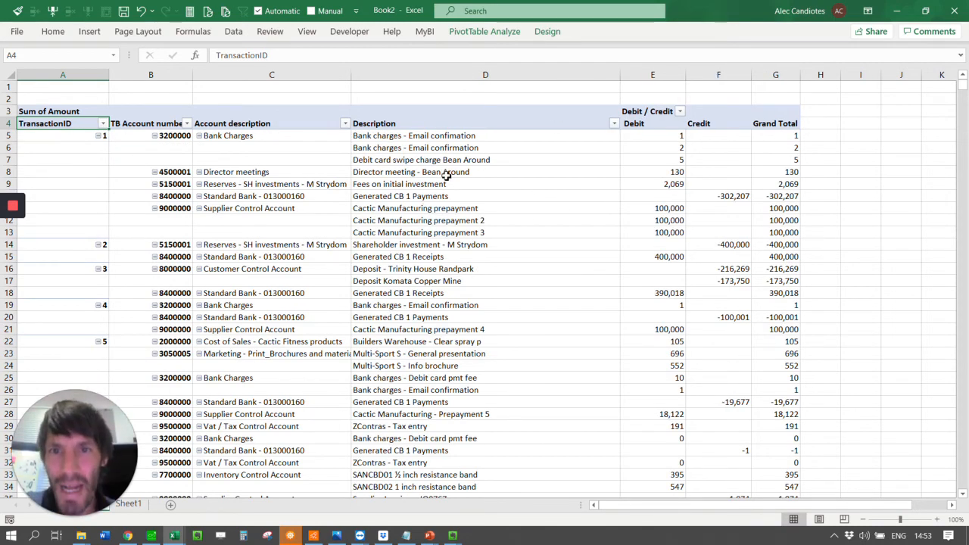
# - Reopen the PivotTable field list and add the Refrence field to the rows between Account description and Description
pyautogui.click(421, 160)
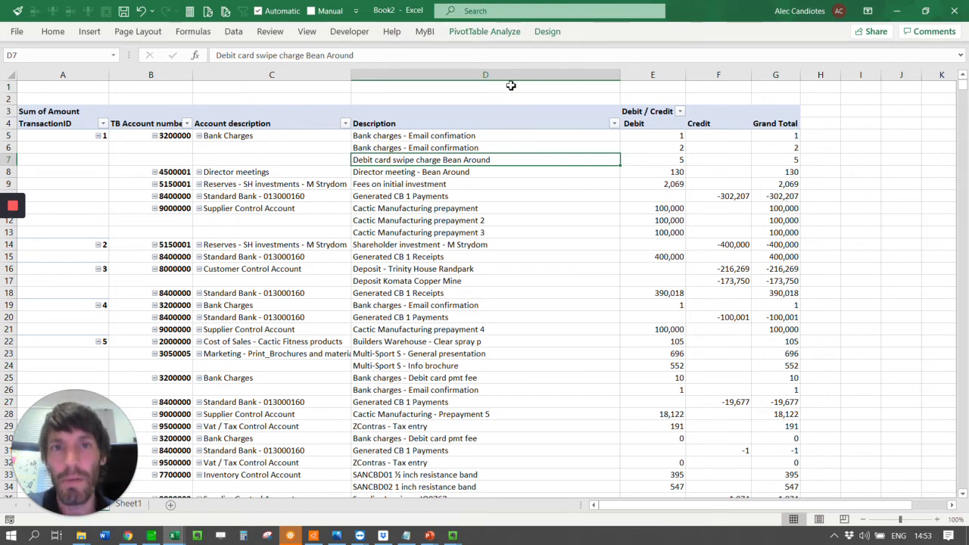
pyautogui.click(504, 31)
pyautogui.click(833, 64)
pyautogui.click(799, 127)
pyautogui.write('tra')
pyautogui.moveTo(799, 127); pyautogui.dragTo(523, 62)
pyautogui.write('refr')
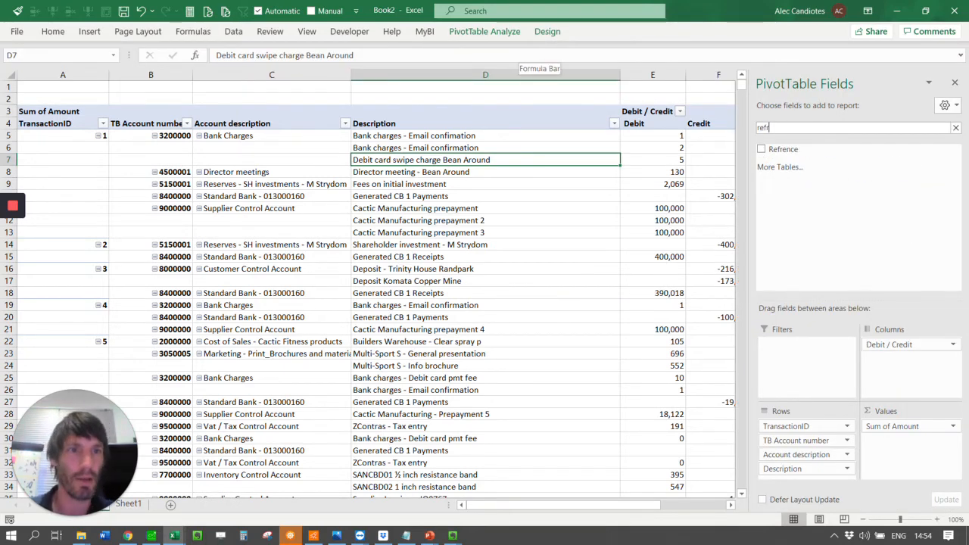
pyautogui.moveTo(783, 149); pyautogui.dragTo(807, 470)
# - Examine the references assigned to the account lines of transaction 1
pyautogui.click(432, 147)
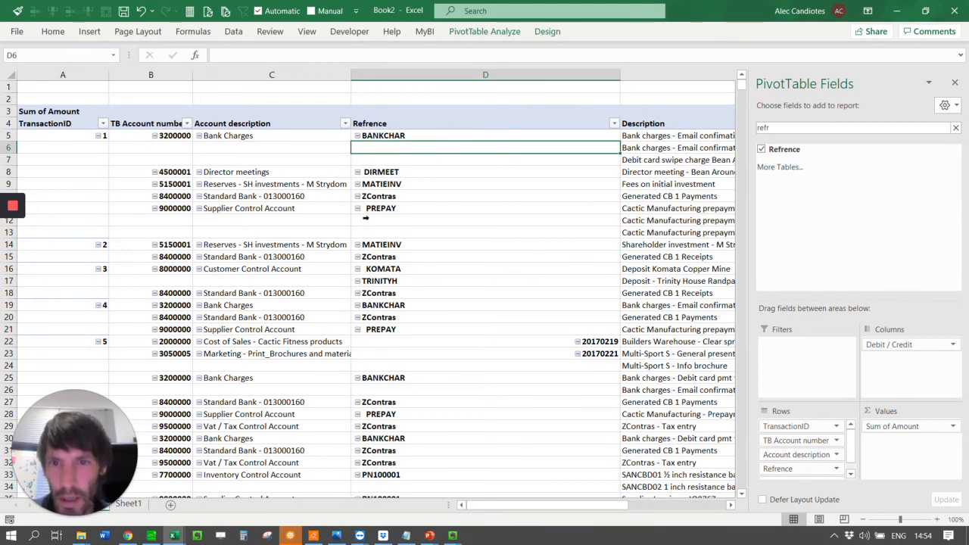
pyautogui.moveTo(166, 137); pyautogui.dragTo(500, 231)
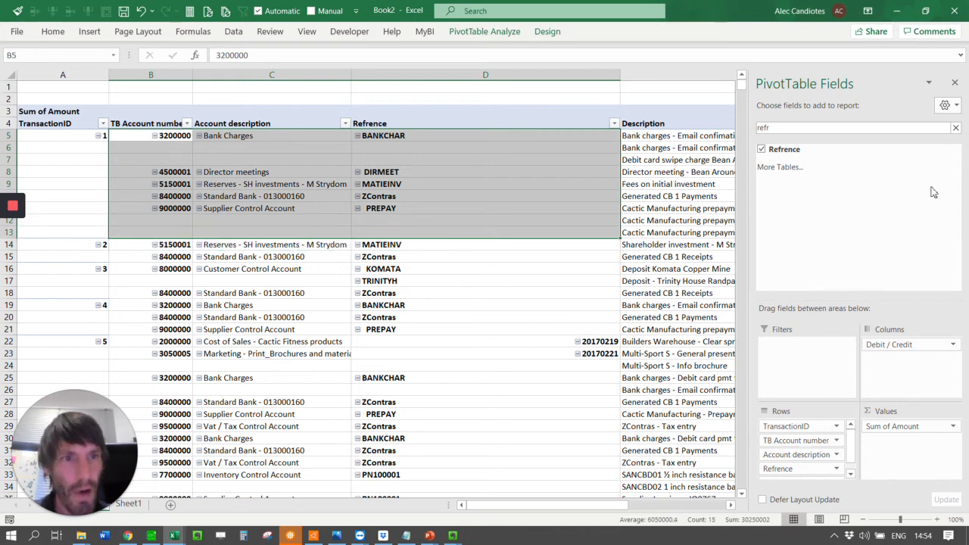
pyautogui.moveTo(391, 138); pyautogui.dragTo(387, 235)
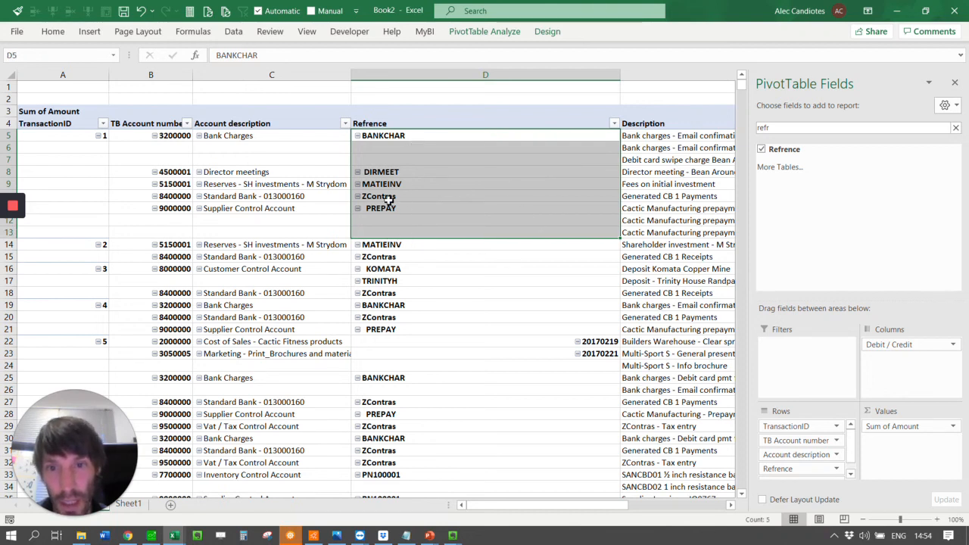
pyautogui.click(391, 200)
pyautogui.click(392, 186)
pyautogui.click(393, 176)
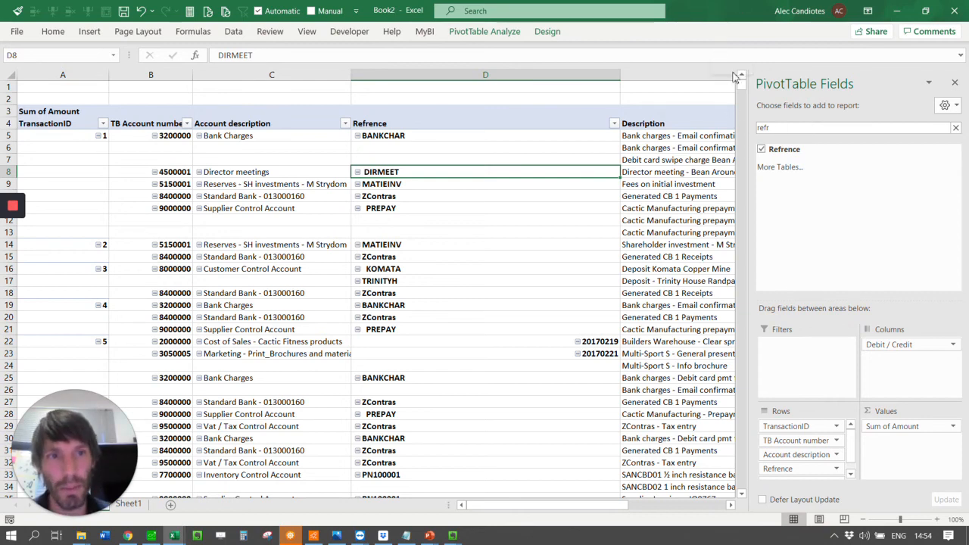
# - Find the DDate field and add it to the PivotTable rows directly after TB Account number
pyautogui.moveTo(787, 131); pyautogui.dragTo(562, 108)
pyautogui.write('dd')
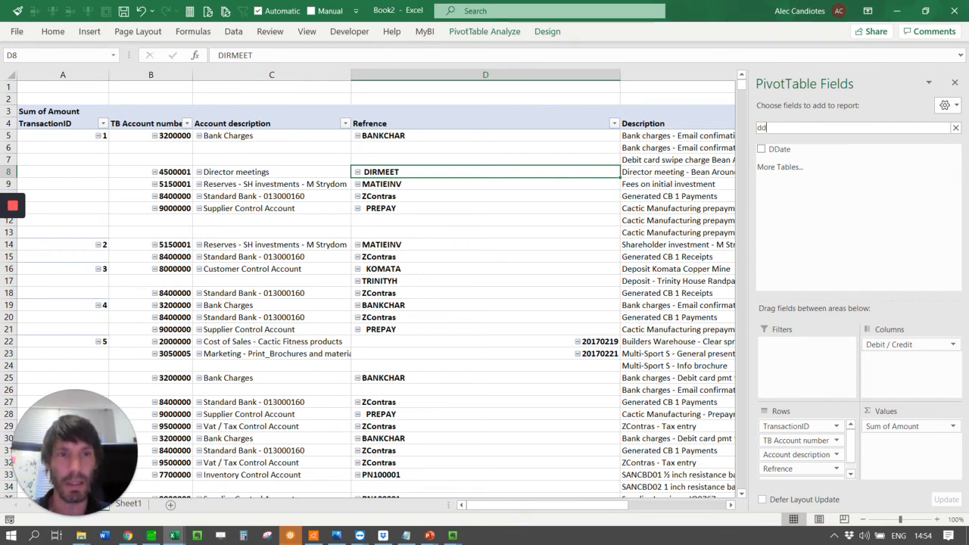
pyautogui.moveTo(781, 149)
pyautogui.mouseDown()
pyautogui.moveTo(848, 377)
pyautogui.moveTo(826, 455)
pyautogui.moveTo(805, 454)
pyautogui.mouseUp()
pyautogui.click(278, 126)
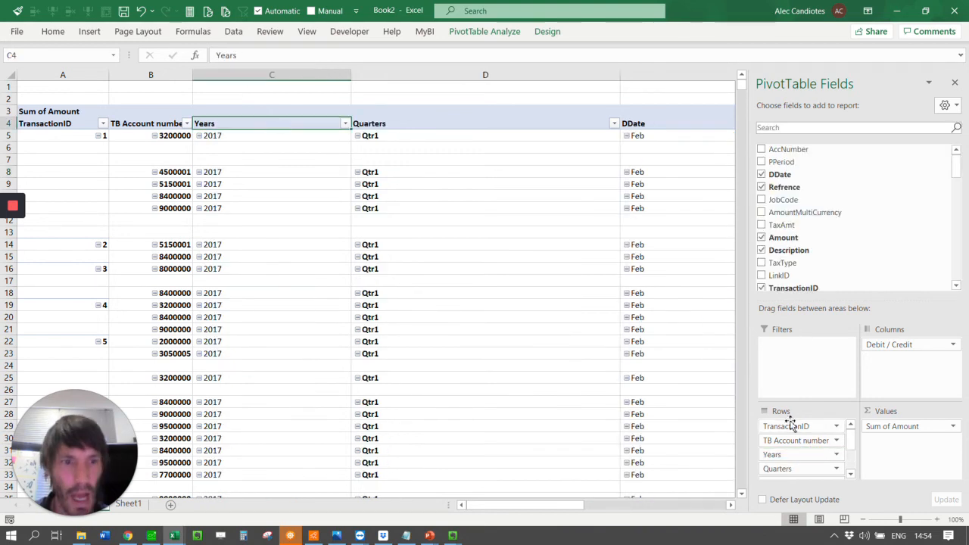
# - Remove the Years and Quarters fields from the PivotTable rows, keeping DDate
pyautogui.click(851, 475)
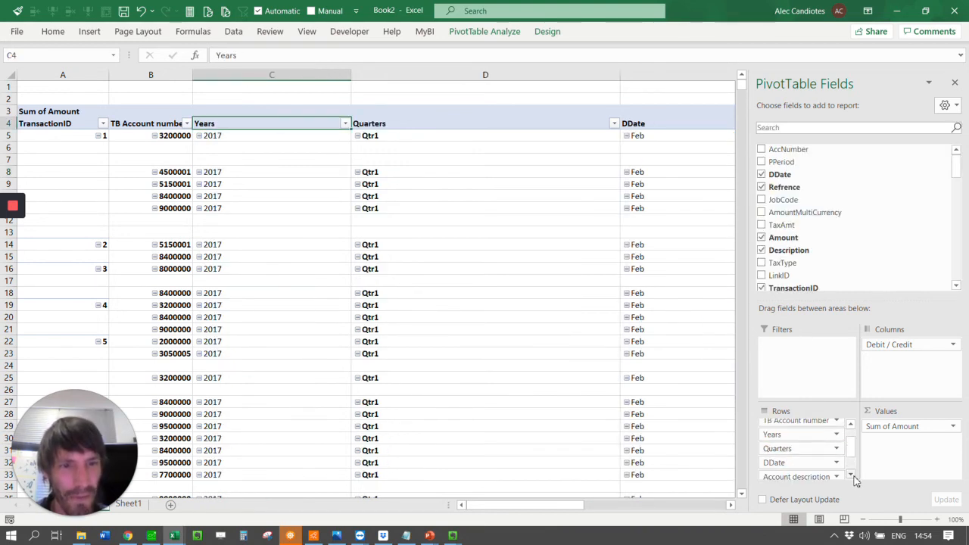
pyautogui.moveTo(795, 434); pyautogui.dragTo(814, 237)
pyautogui.click(310, 171)
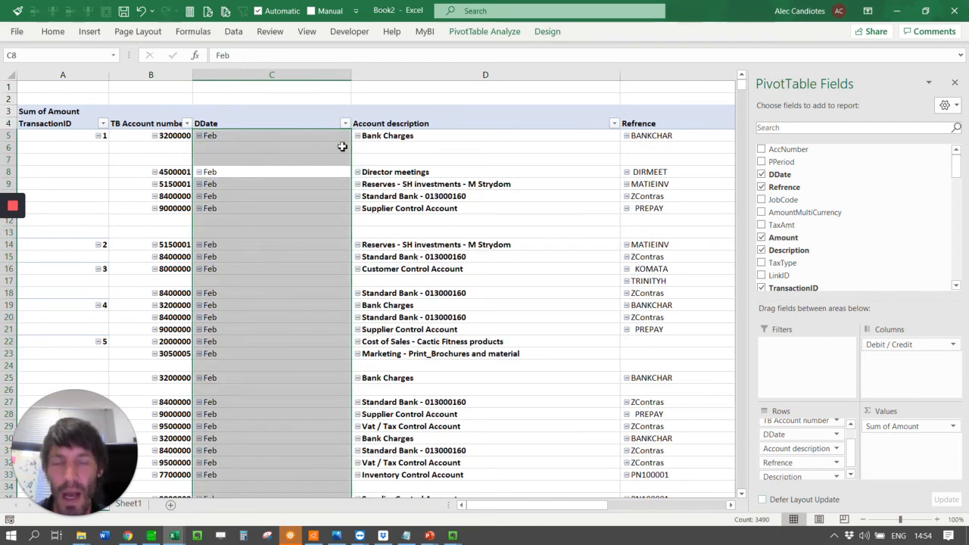
# - Add the Day field to the PivotTable rows between DDate and Account description
pyautogui.click(809, 128)
pyautogui.write('da')
pyautogui.moveTo(777, 162); pyautogui.dragTo(812, 440)
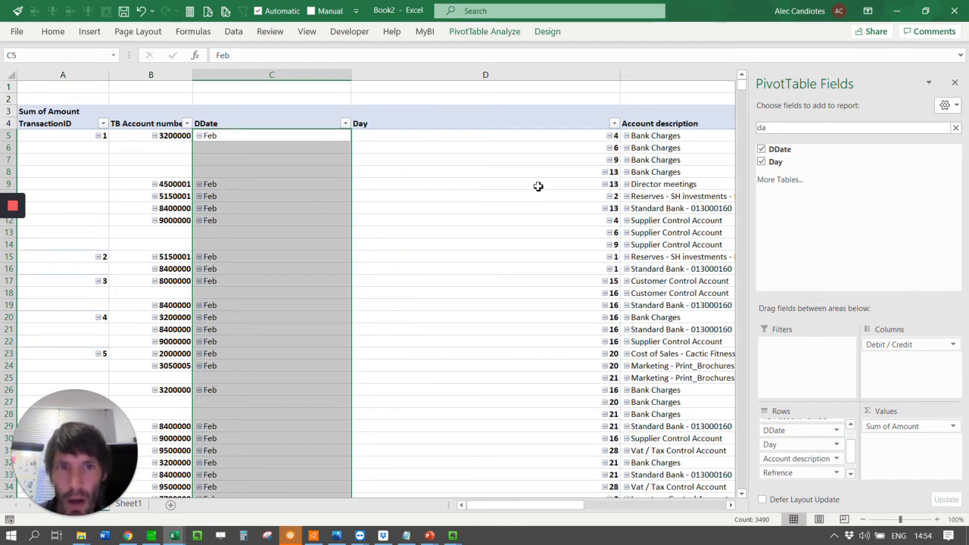
pyautogui.click(537, 187)
# - Add the Years field back to the PivotTable rows between TB Account number and DDate
pyautogui.click(246, 152)
pyautogui.moveTo(787, 129); pyautogui.dragTo(652, 89)
pyautogui.write('yea')
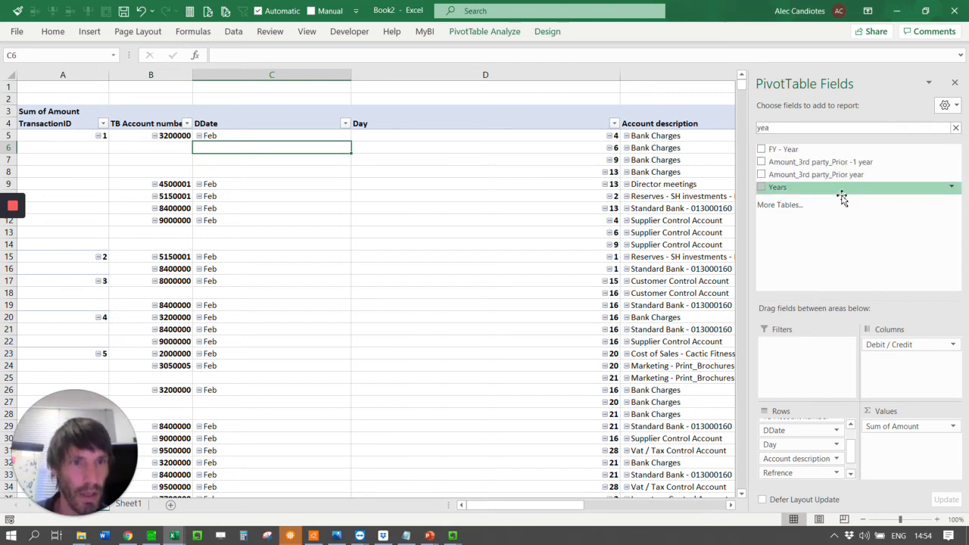
pyautogui.moveTo(840, 191); pyautogui.dragTo(804, 453)
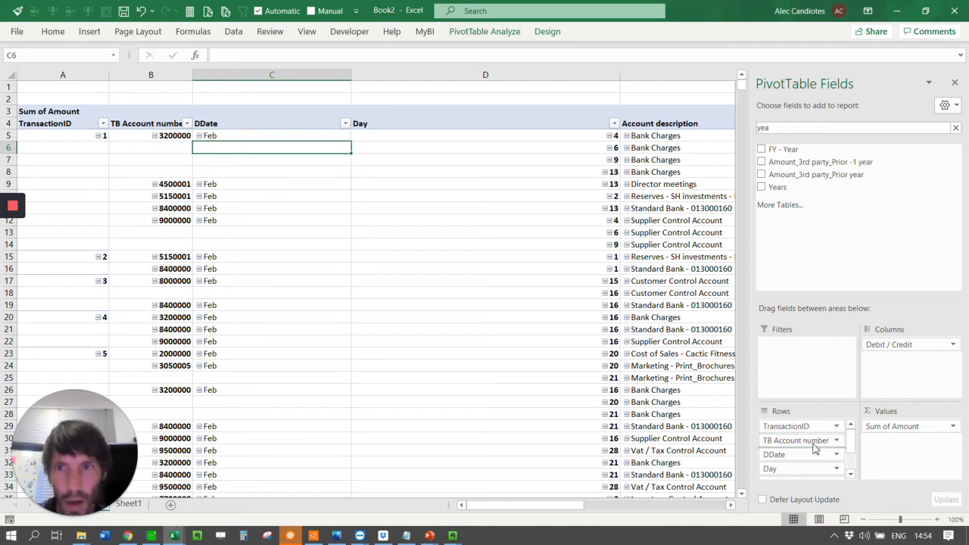
# - Narrow the Years, DDate and Day columns to fit their contents
pyautogui.moveTo(620, 75); pyautogui.dragTo(406, 97)
pyautogui.moveTo(350, 75); pyautogui.dragTo(259, 75)
pyautogui.moveTo(583, 75); pyautogui.dragTo(358, 91)
# - Filter the PivotTable's TransactionID to 1 and collapse the BANKCHAR reference entries
pyautogui.click(103, 123)
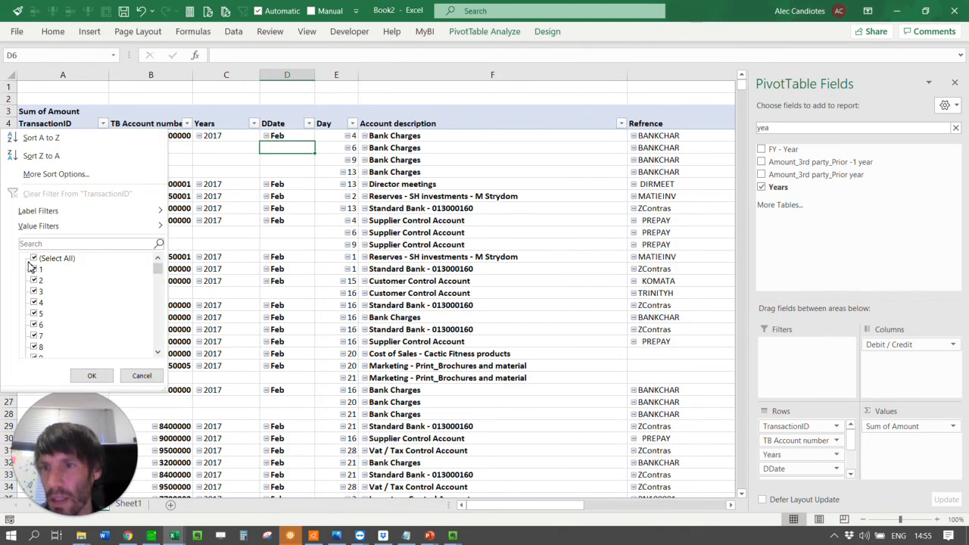
pyautogui.click(92, 376)
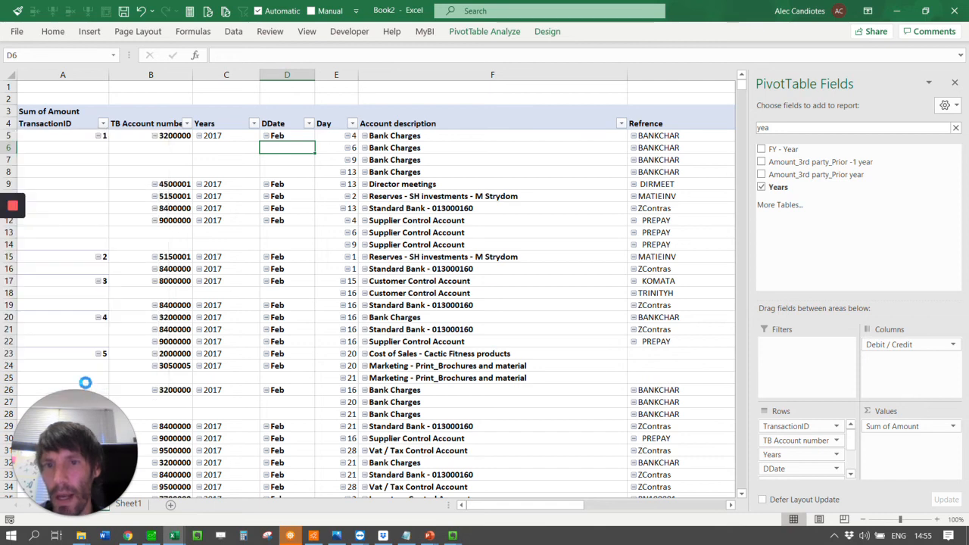
pyautogui.click(452, 156)
pyautogui.click(634, 148)
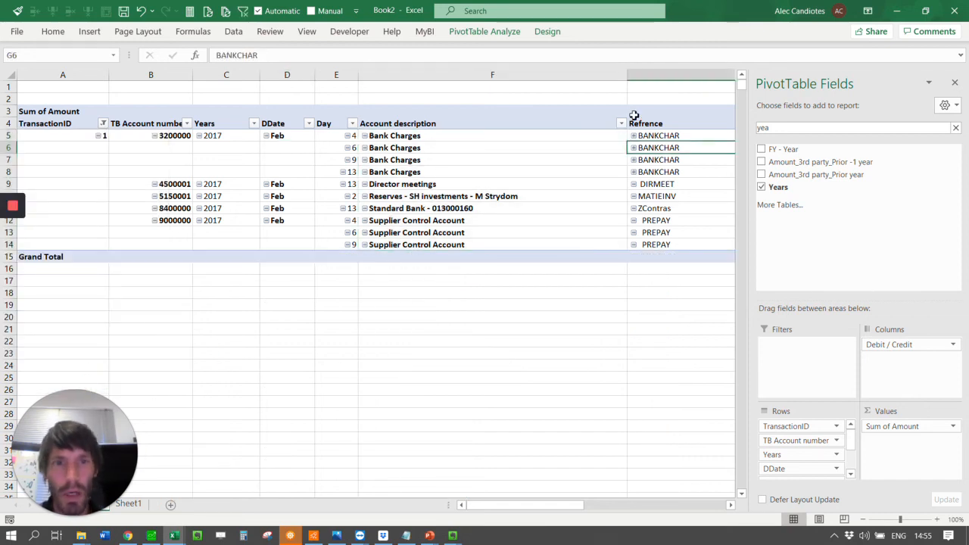
# - Look across the columns of transaction 1 and close the PivotTable field list
pyautogui.press('Right')
pyautogui.press('Right')
pyautogui.press('Left')
pyautogui.press('Left')
pyautogui.press('Left')
pyautogui.press('Left')
pyautogui.press('Left')
pyautogui.press('Left')
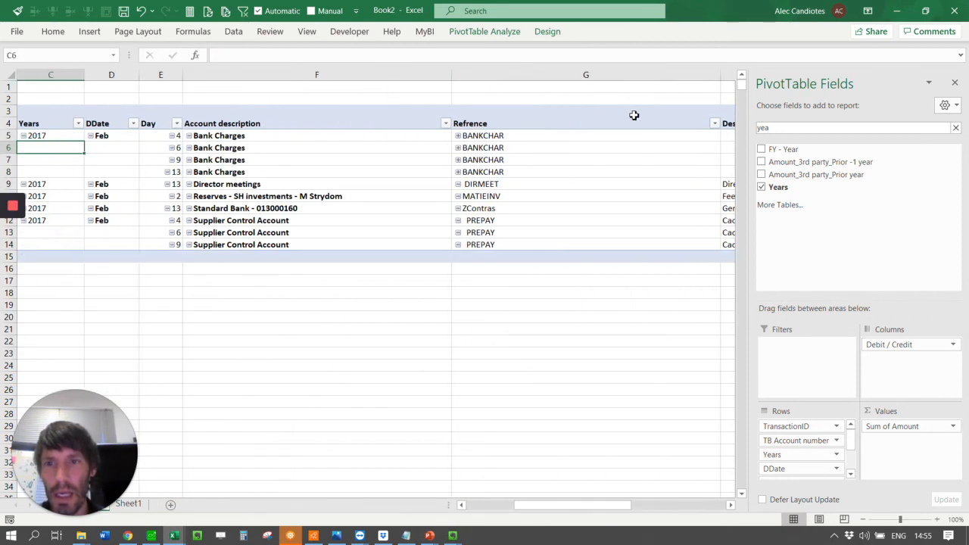
pyautogui.click(954, 84)
# - Review the day, reference and account description of each line in transaction 1
pyautogui.moveTo(155, 136); pyautogui.dragTo(157, 249)
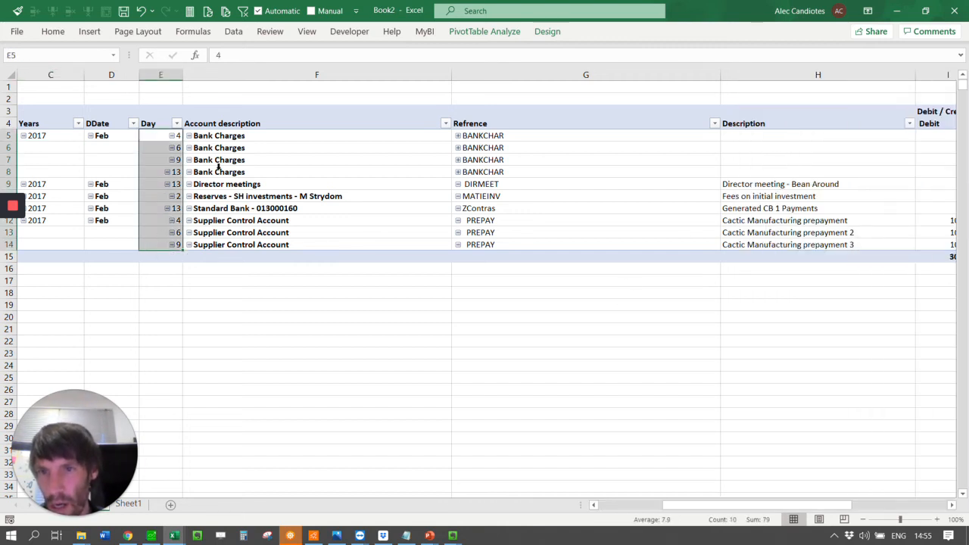
pyautogui.moveTo(503, 136); pyautogui.dragTo(497, 244)
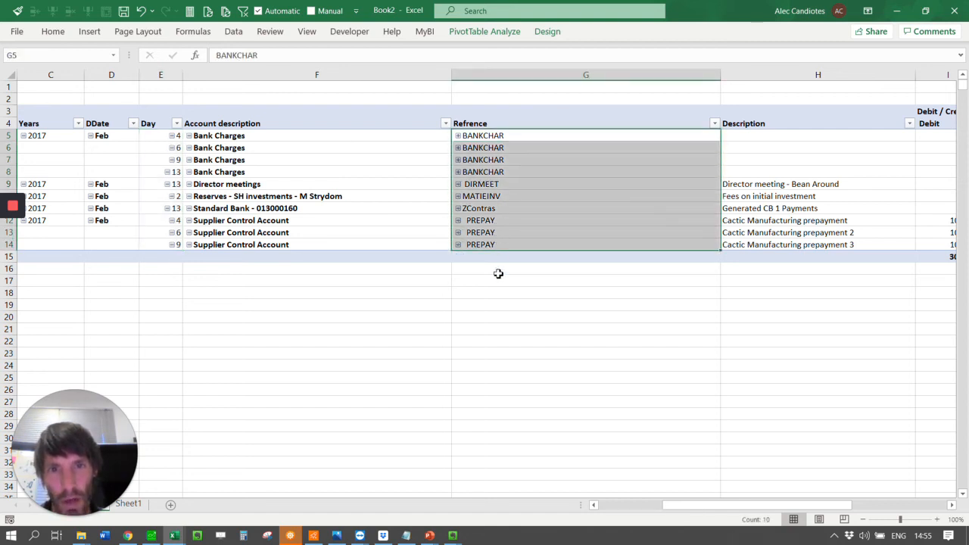
pyautogui.moveTo(308, 136); pyautogui.dragTo(296, 245)
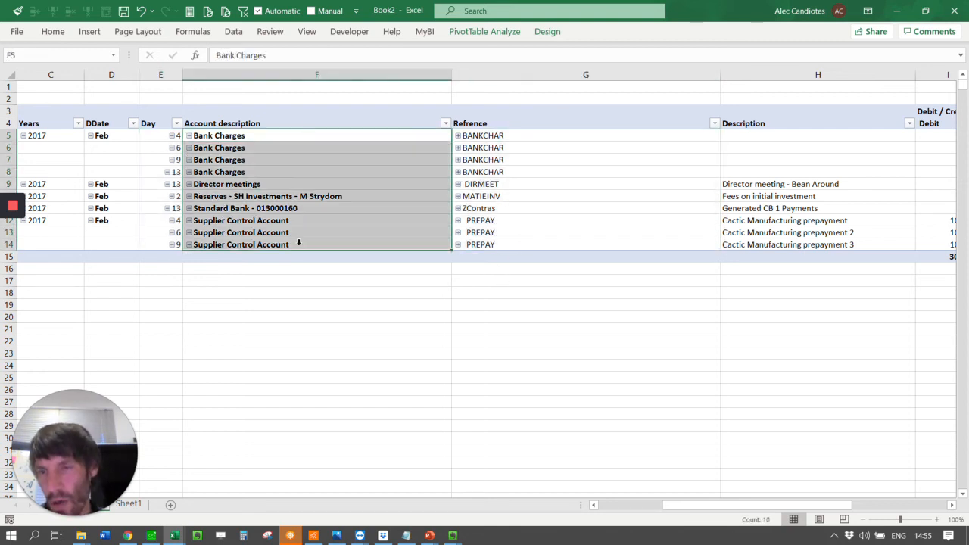
# - Narrow the Refrence column so the Description, Debit, Credit and Grand Total columns fit on screen, and deselect the PivotTable
pyautogui.moveTo(721, 74); pyautogui.dragTo(527, 76)
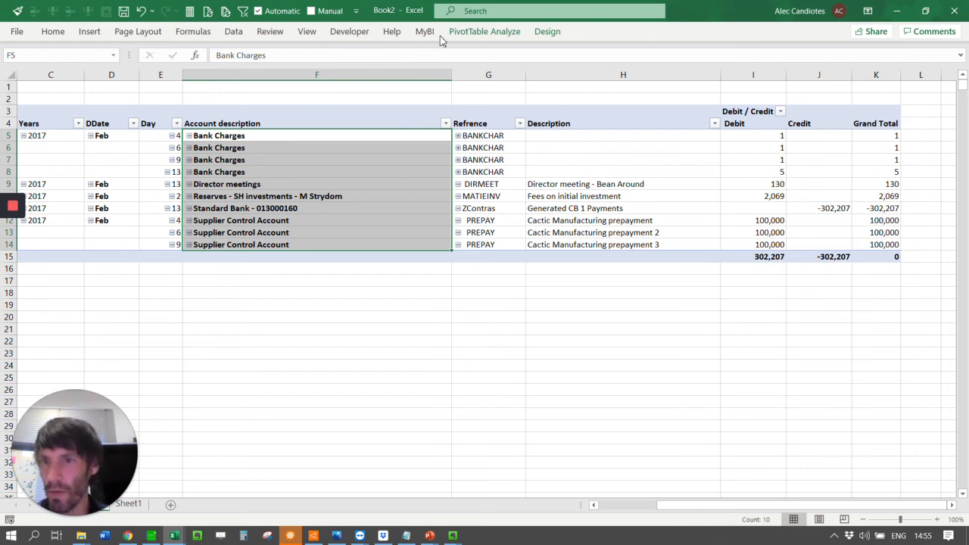
pyautogui.moveTo(764, 509); pyautogui.dragTo(752, 508)
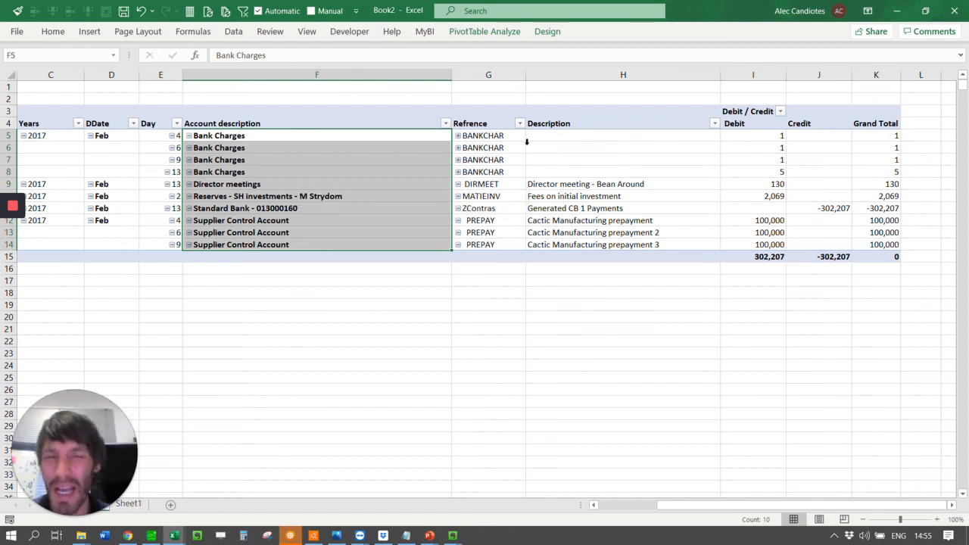
pyautogui.click(503, 90)
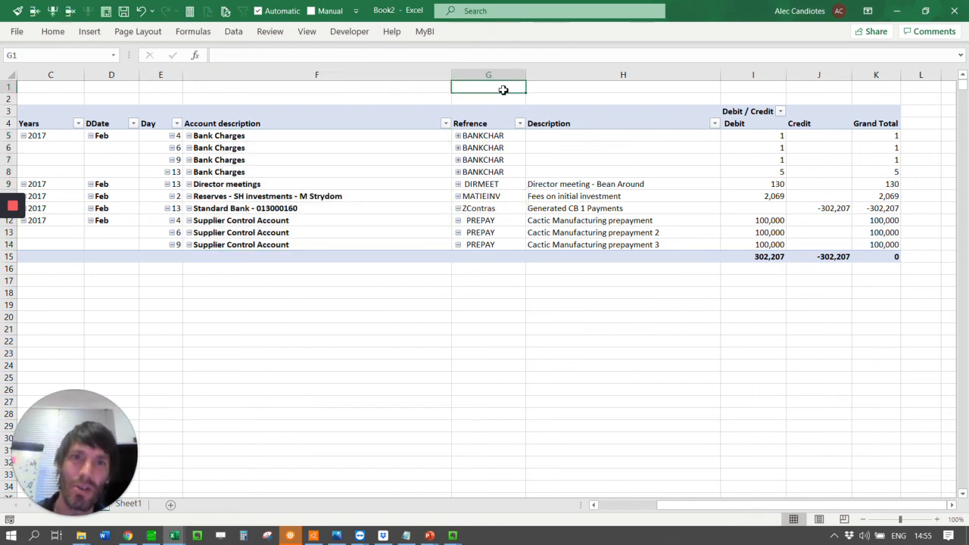